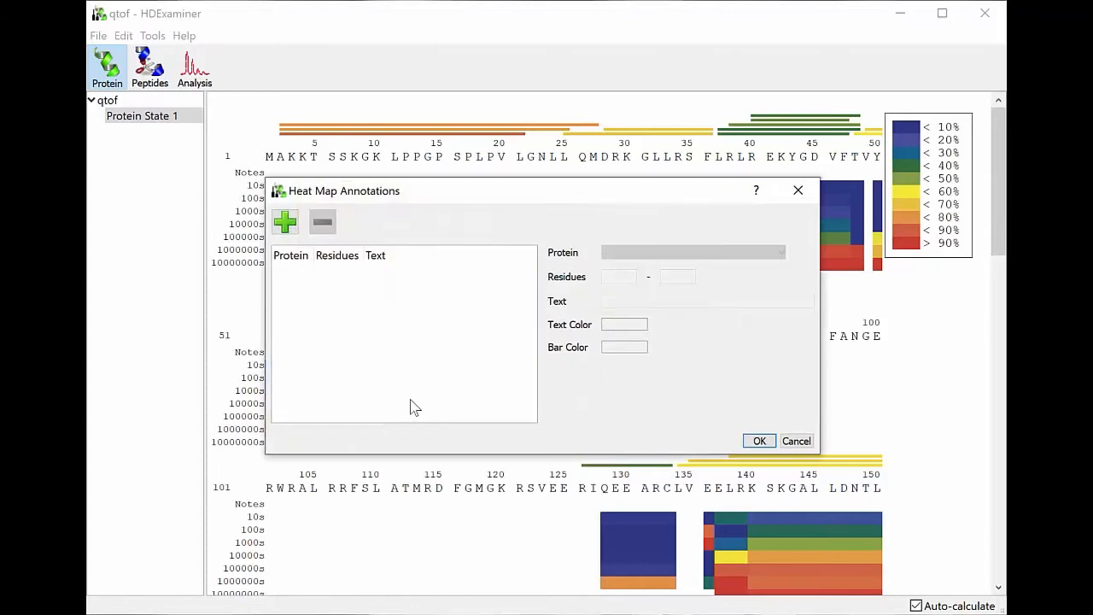
# Add a heat map annotation covering residues 21 to 33 with the text "This is interesting".
pyautogui.click(291, 225)
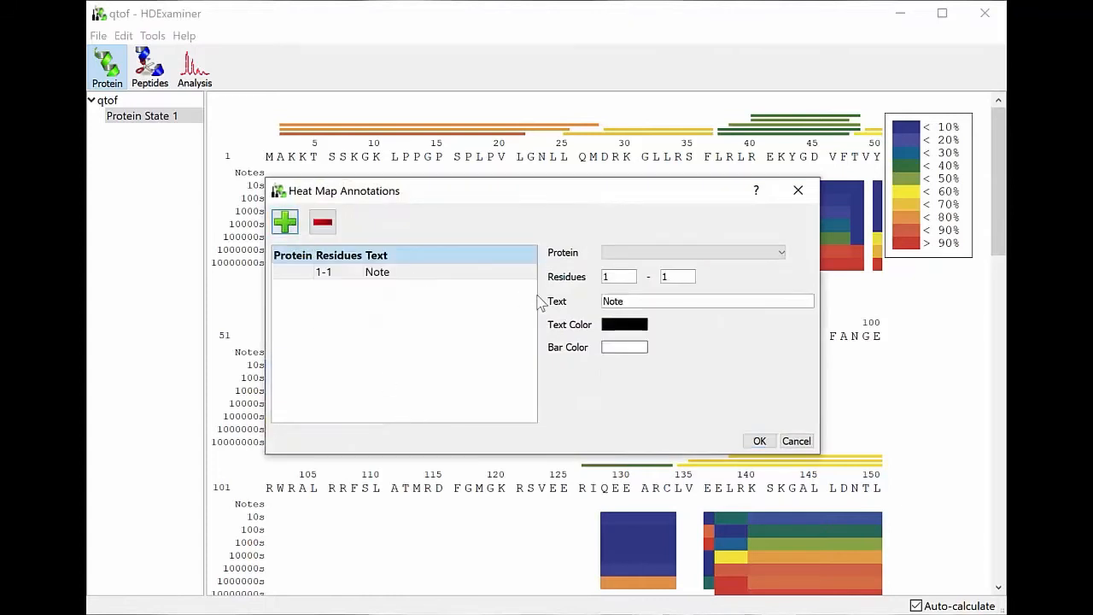
pyautogui.doubleClick(617, 276)
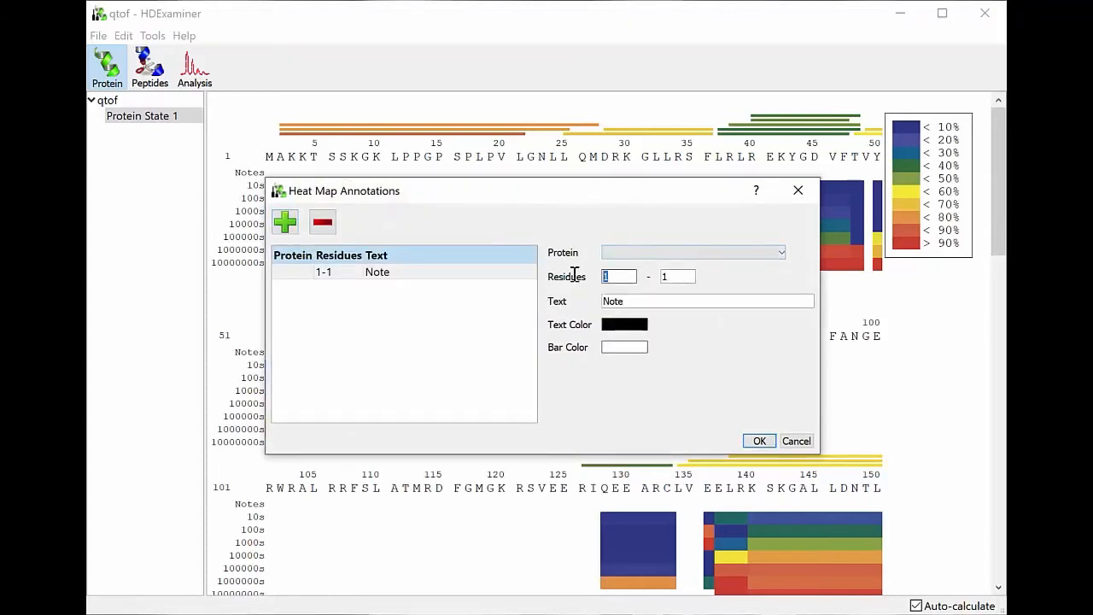
pyautogui.write('21')
pyautogui.press('Tab')
pyautogui.write('33')
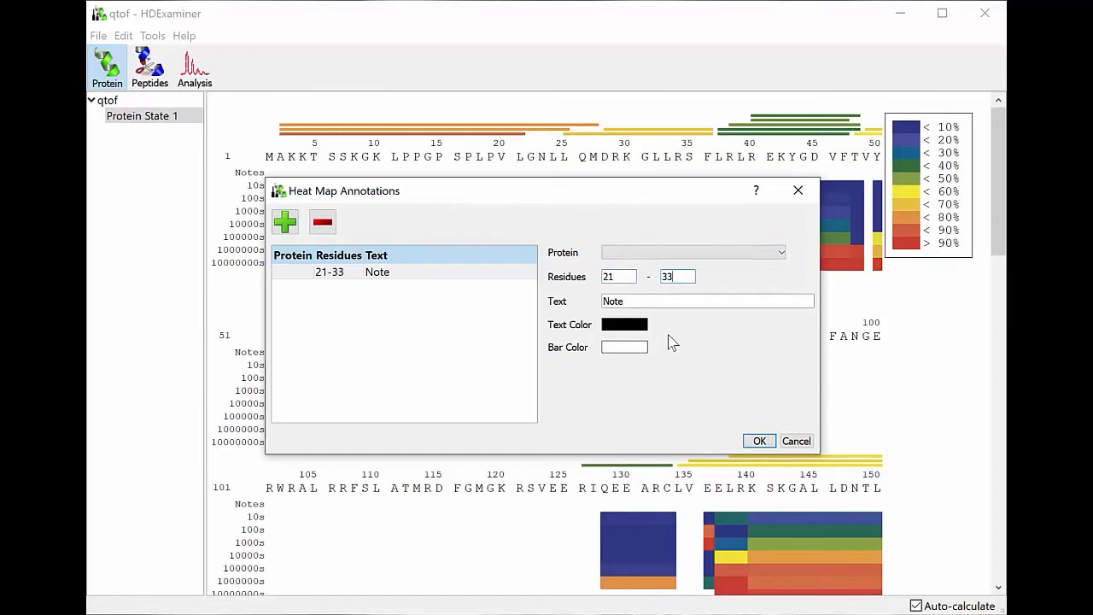
pyautogui.click(630, 300)
pyautogui.doubleClick(626, 301)
pyautogui.write('This is interesting')
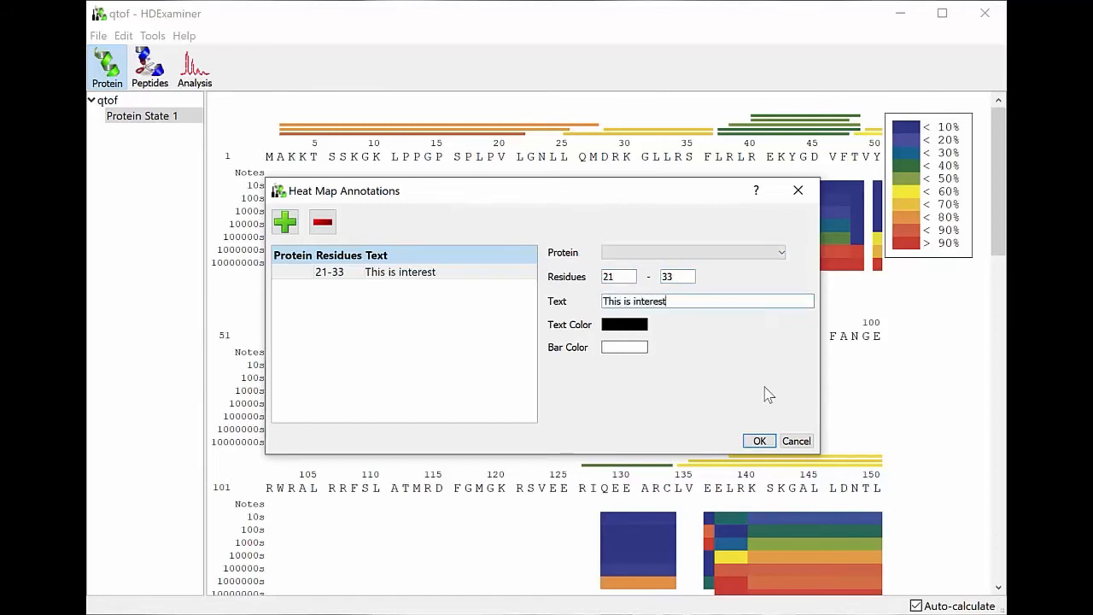
# Give the residue 21-33 annotation white text and a purple bar, and apply it to the heat map.
pyautogui.click(631, 329)
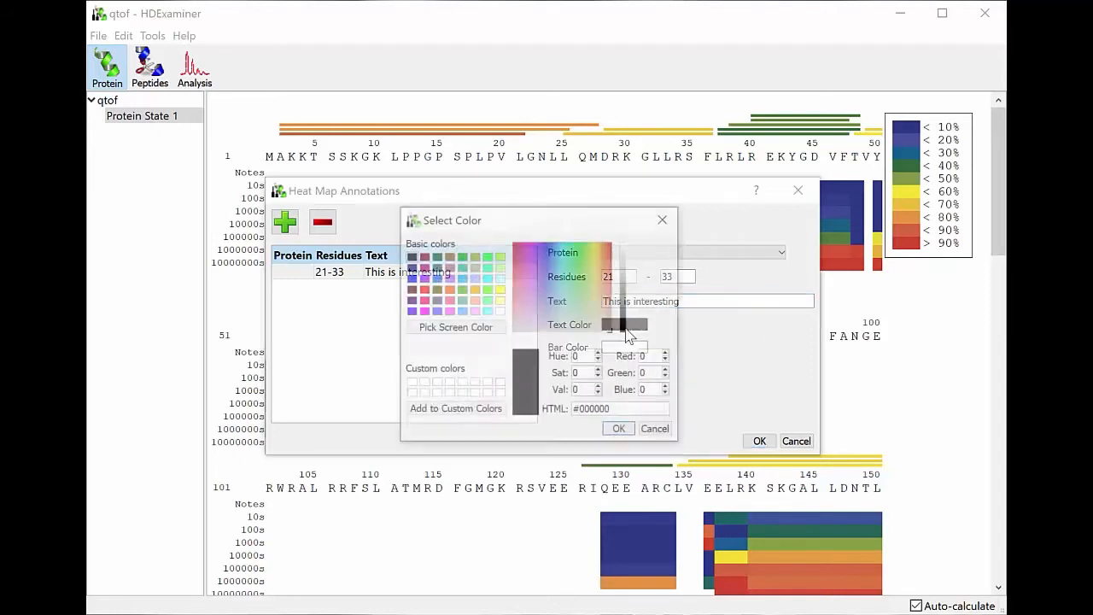
pyautogui.click(500, 311)
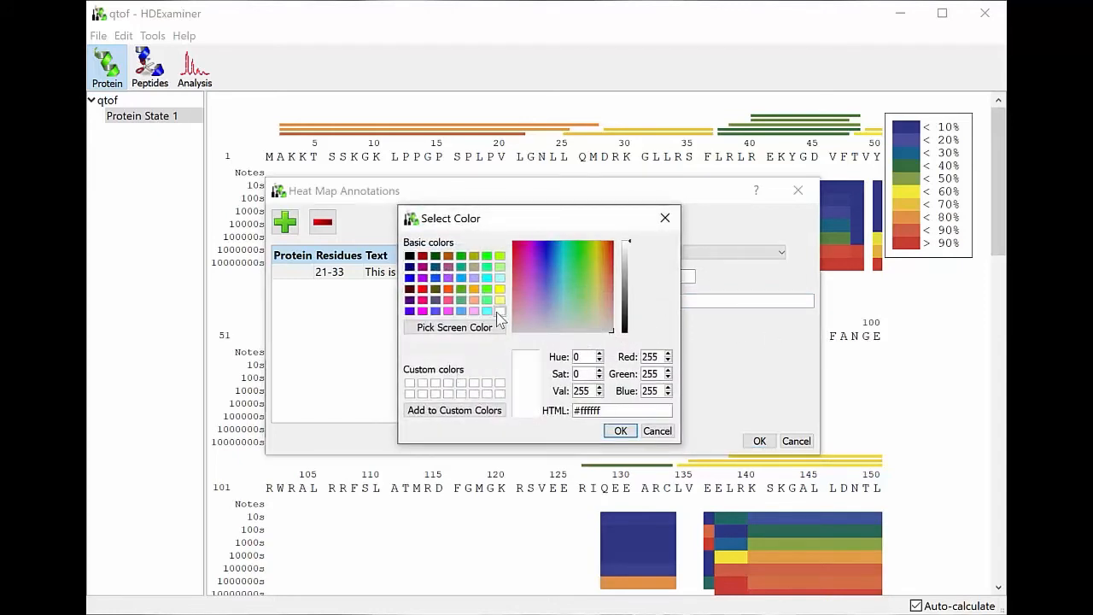
pyautogui.click(620, 431)
pyautogui.click(615, 345)
pyautogui.click(422, 277)
pyautogui.click(620, 430)
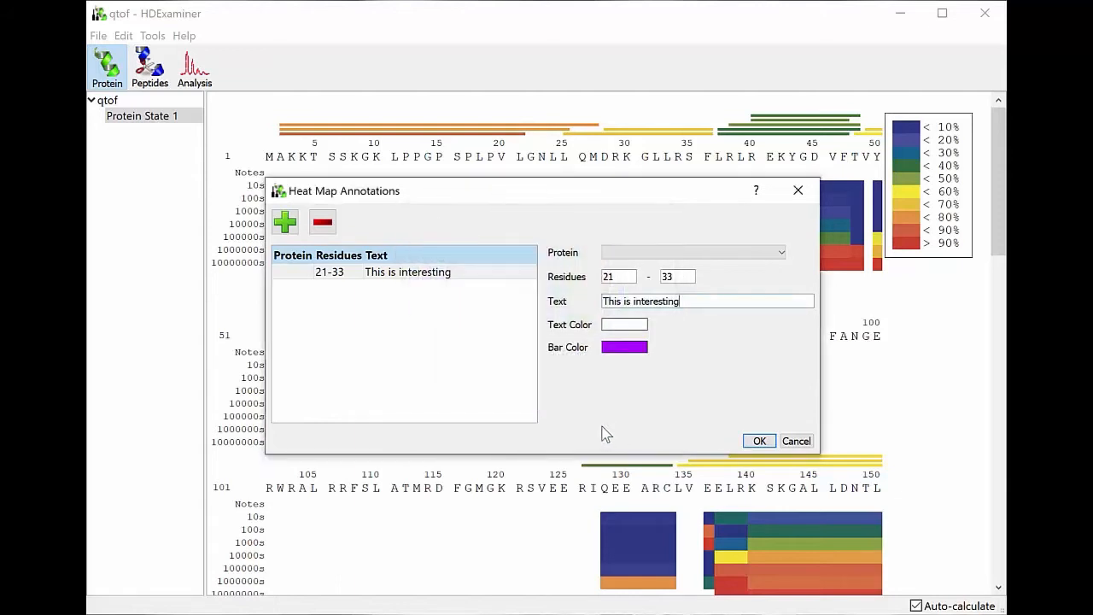
pyautogui.click(759, 440)
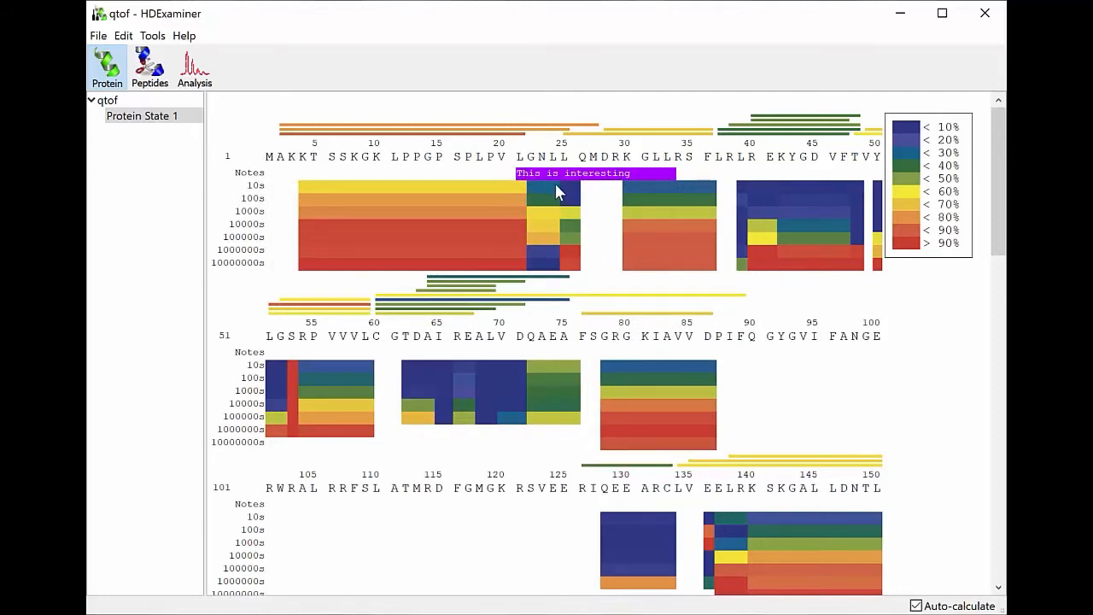
# Reopen the heat map annotations to review the existing entry, and close them without making changes.
pyautogui.rightClick(499, 271)
pyautogui.click(598, 476)
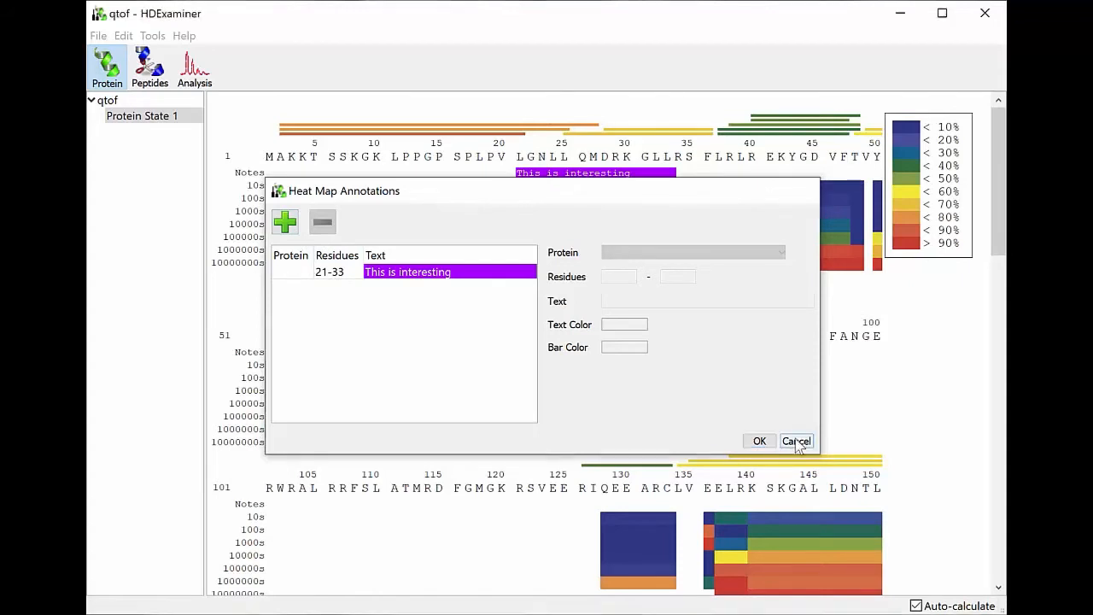
pyautogui.click(797, 444)
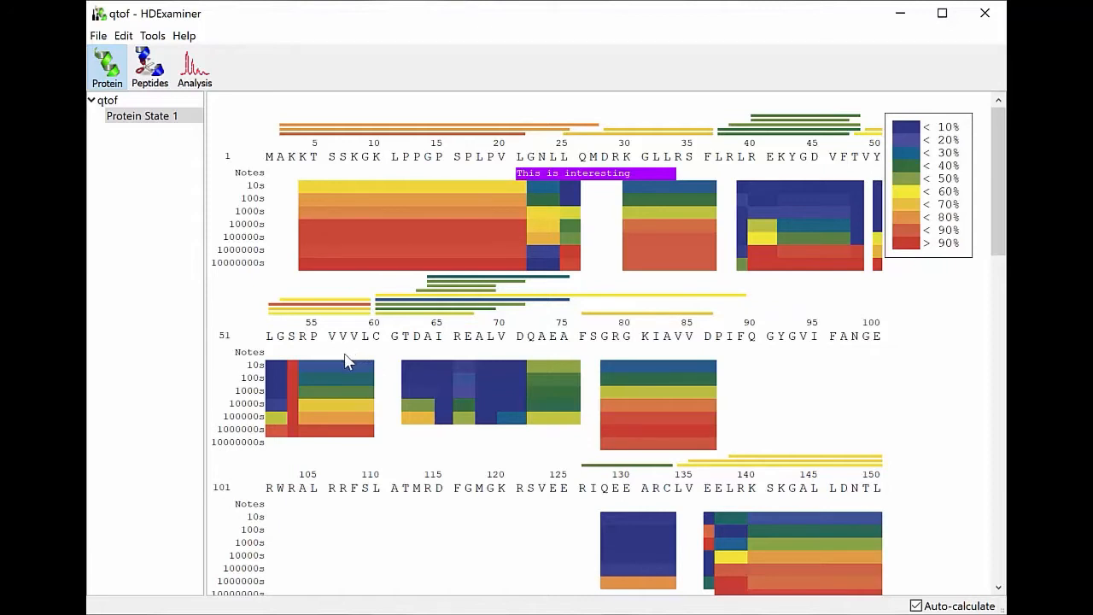
# Add the project note "This is a ligand binding experiment" to the qtof project.
pyautogui.click(111, 98)
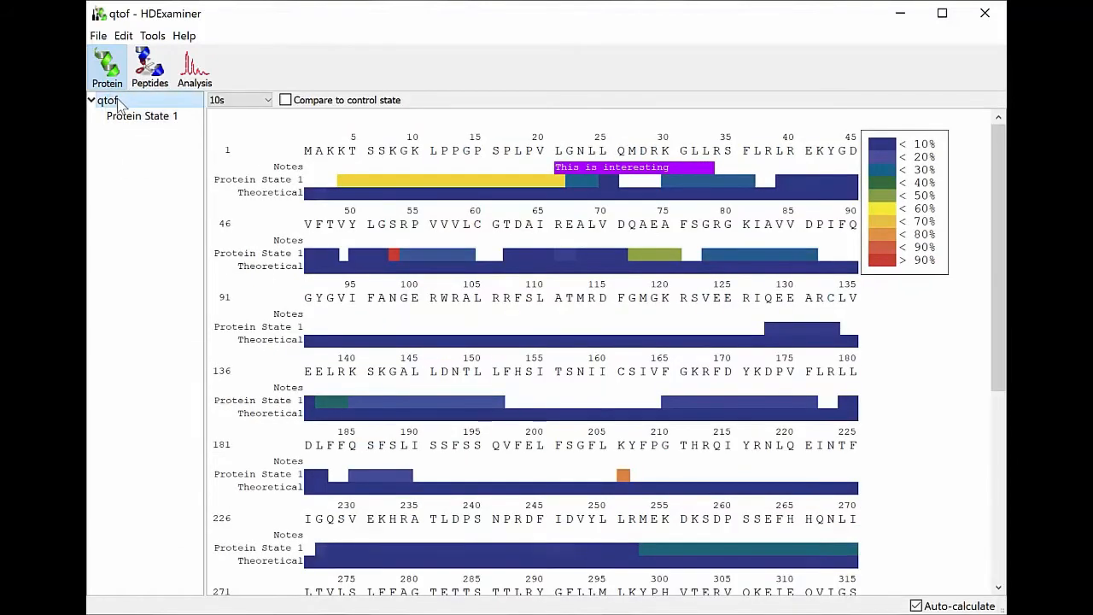
pyautogui.rightClick(117, 100)
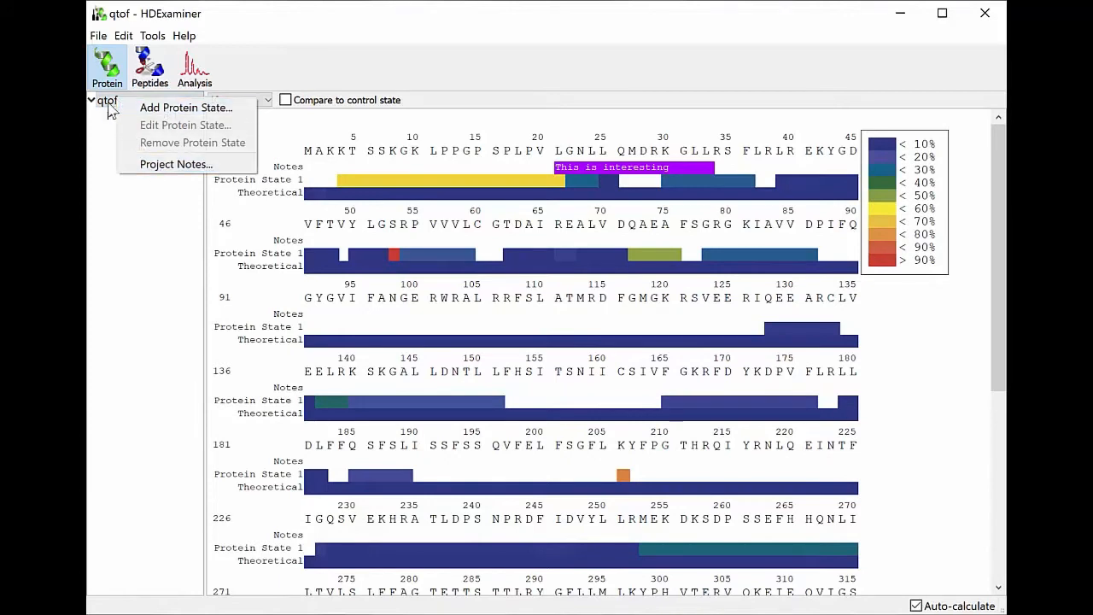
pyautogui.click(152, 167)
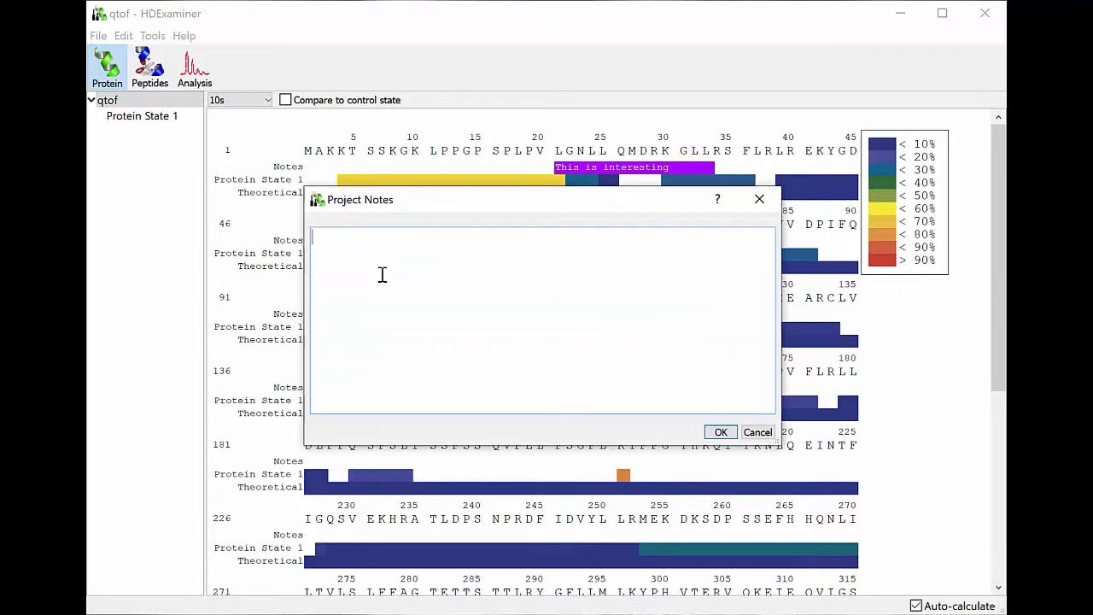
pyautogui.write('This is a ligand binding e')
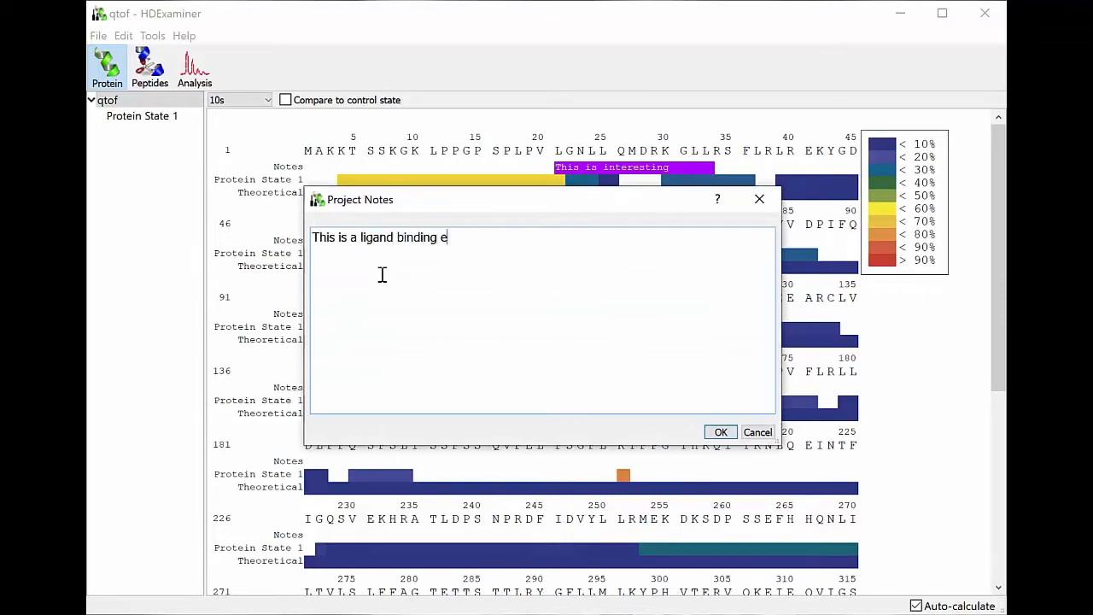
pyautogui.write('xpe')
pyautogui.press('BackSpace')
pyautogui.write('periment')
pyautogui.click(721, 432)
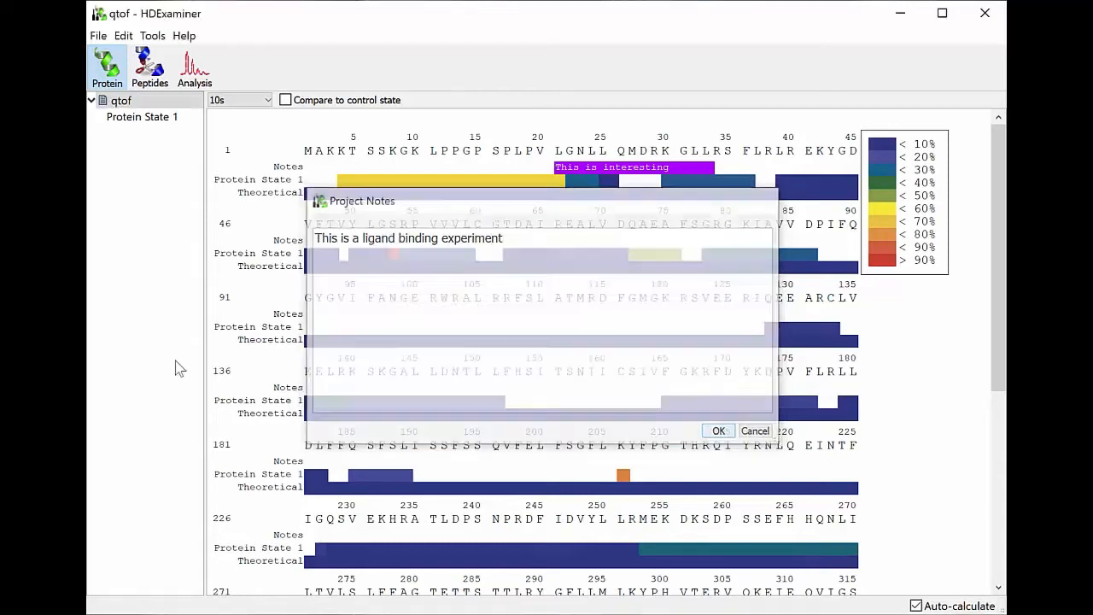
# Edit the qtof project note to read "This is a ligand binding experiment 2".
pyautogui.click(102, 102)
pyautogui.moveTo(103, 108)
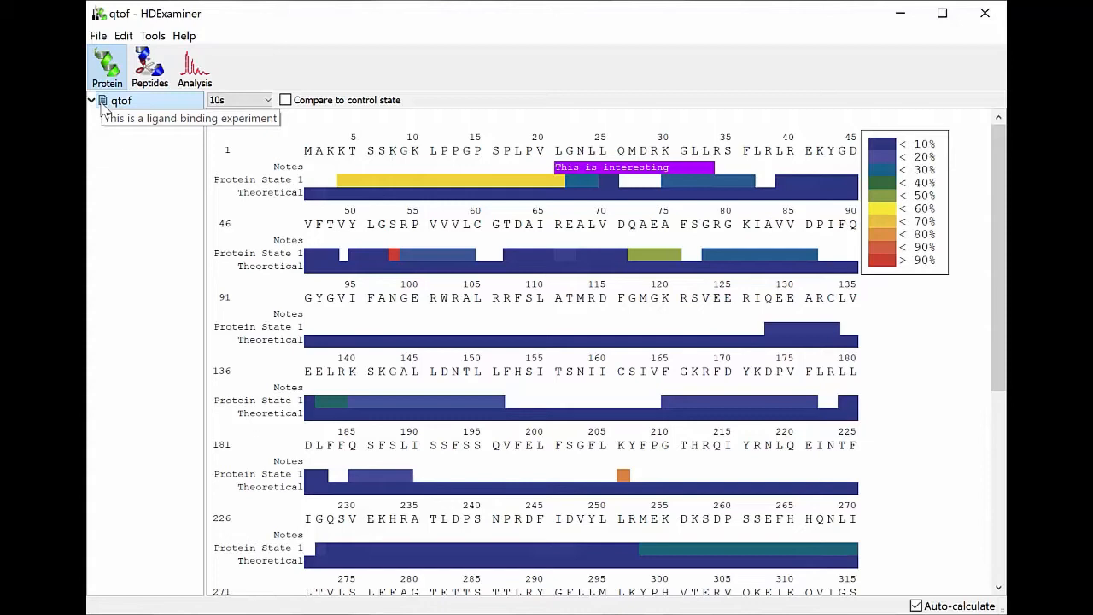
pyautogui.rightClick(115, 102)
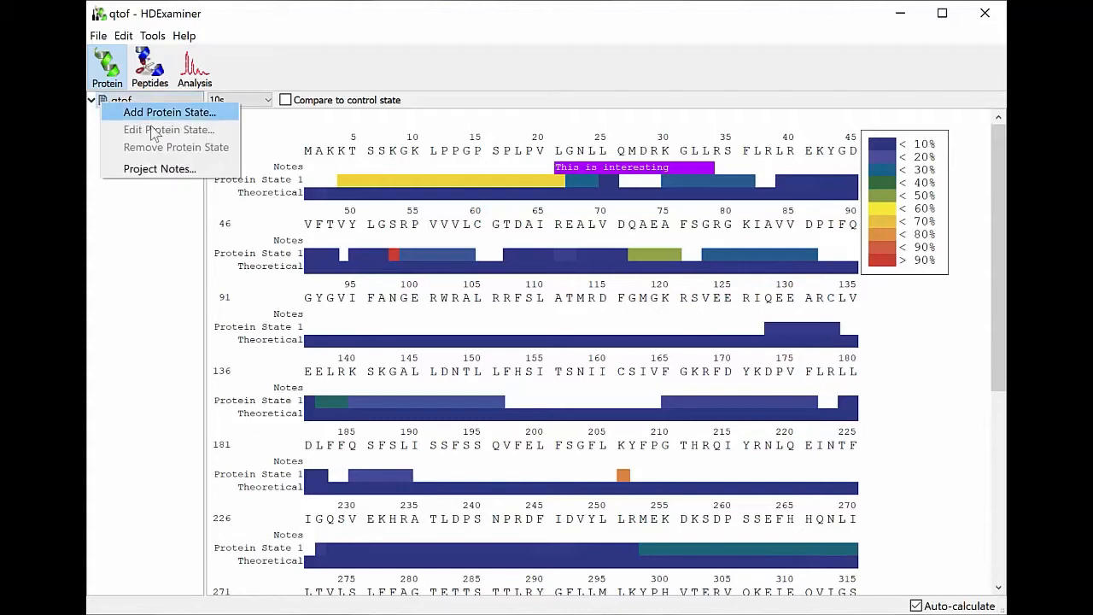
pyautogui.click(137, 169)
pyautogui.write('2')
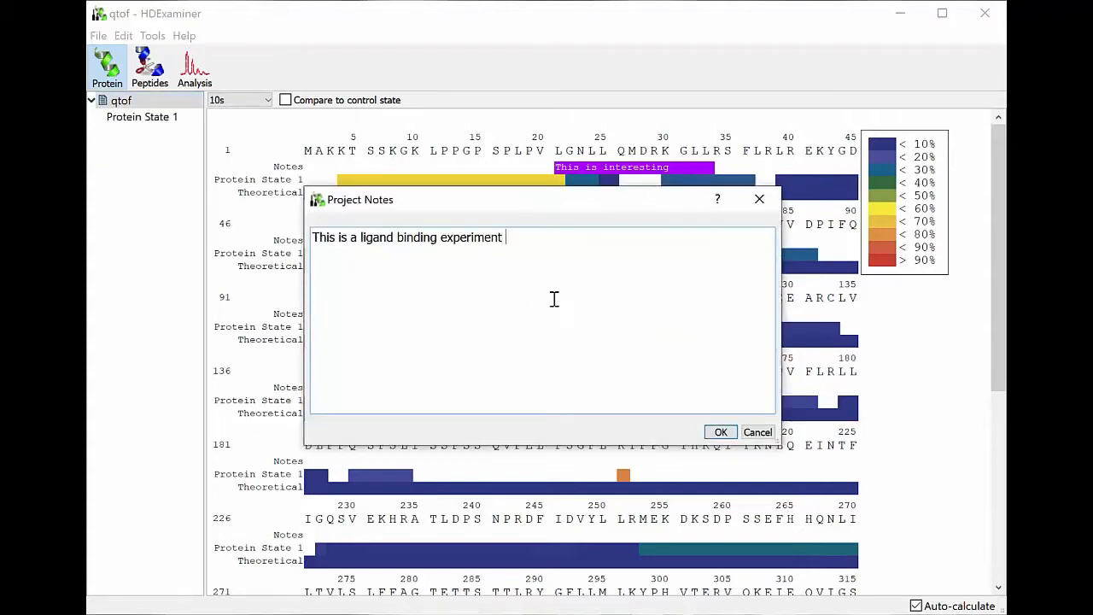
pyautogui.click(716, 435)
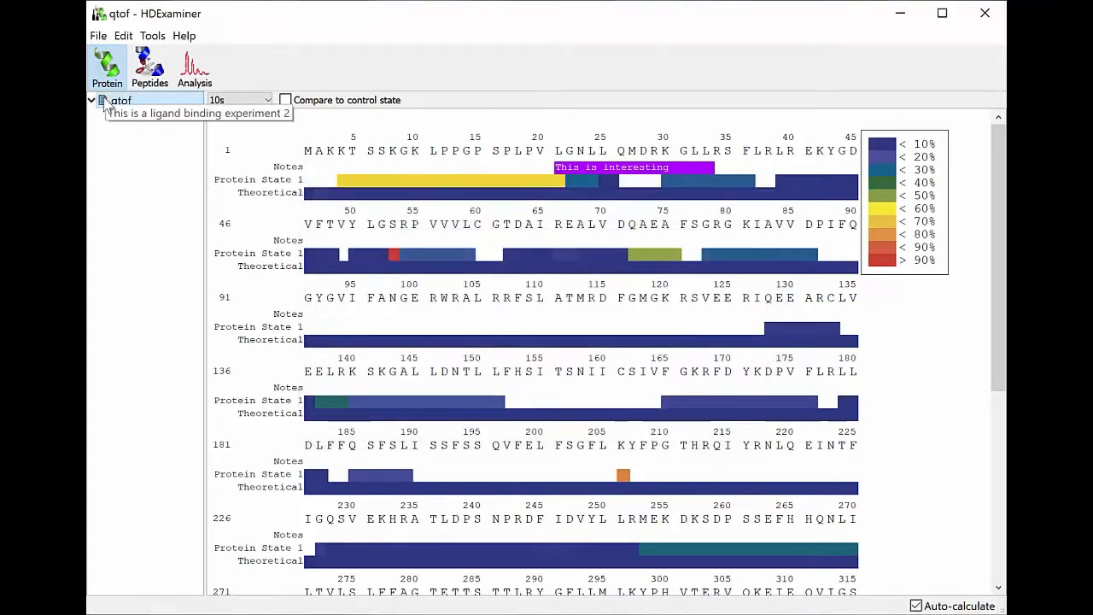
pyautogui.moveTo(114, 103)
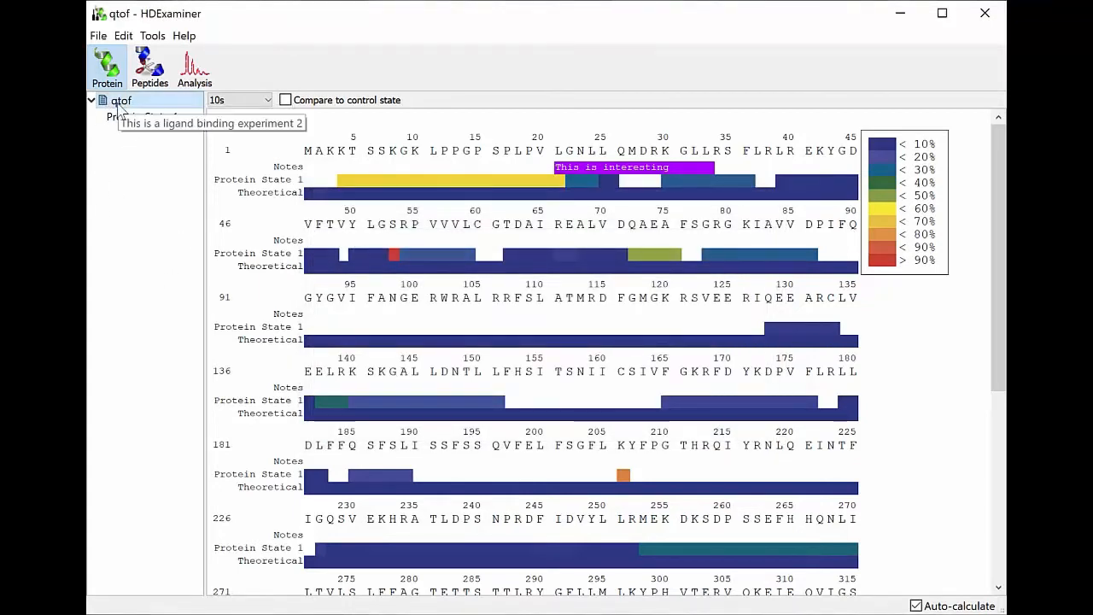
# Add the note "This is my protein state" to Protein State 1.
pyautogui.click(133, 117)
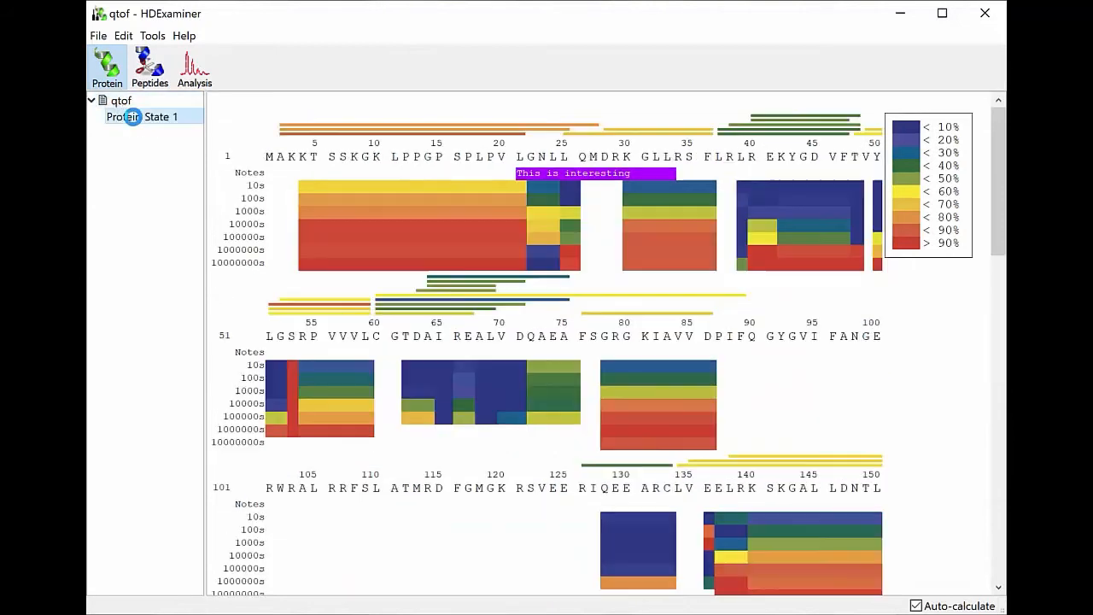
pyautogui.rightClick(128, 116)
pyautogui.click(212, 186)
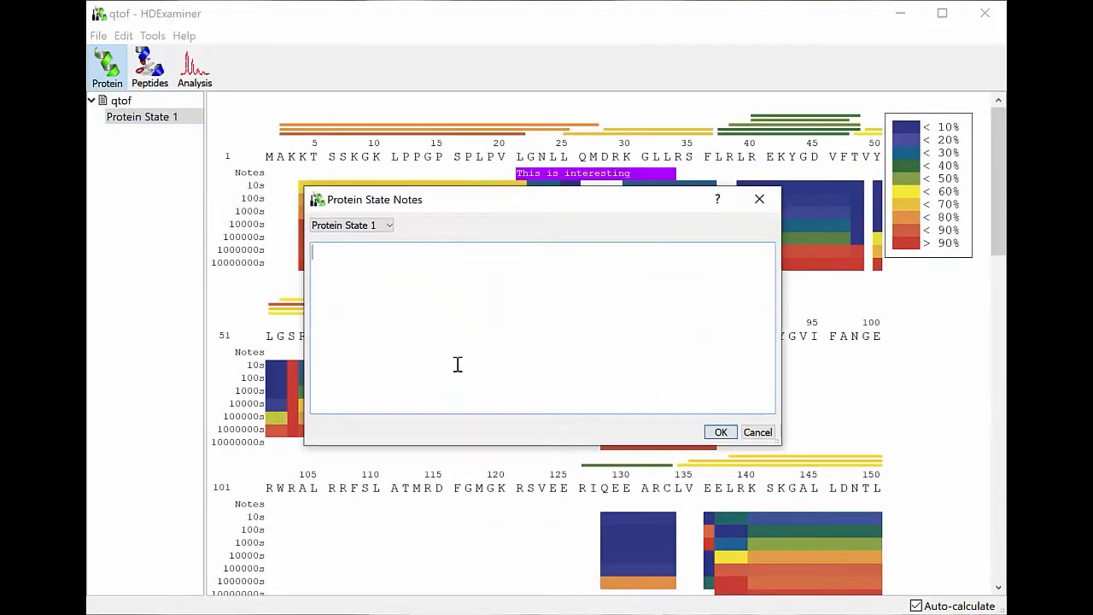
pyautogui.write('This is my protein state')
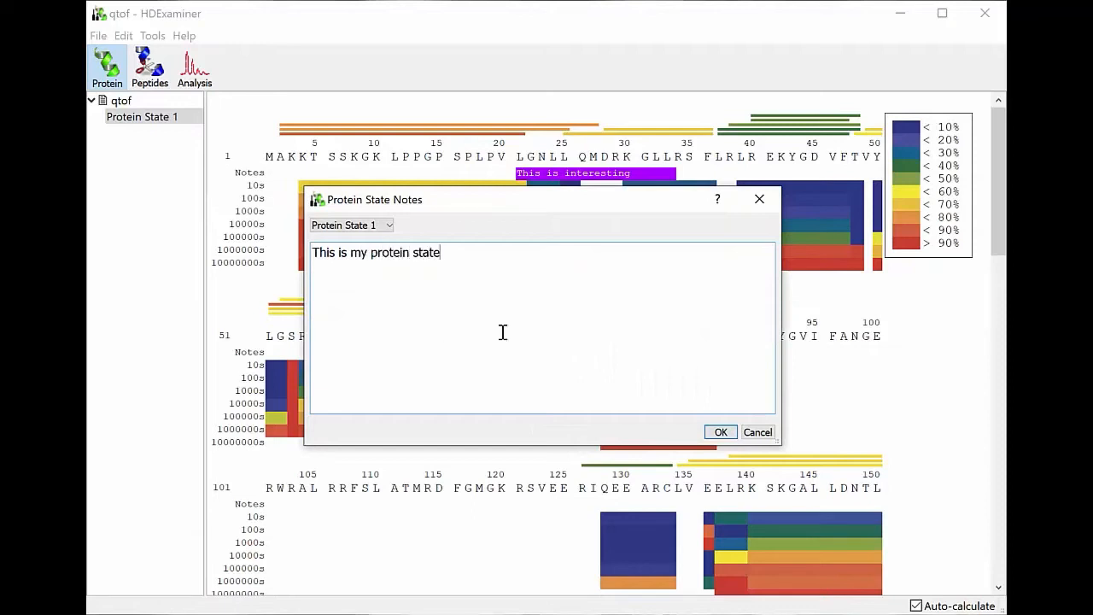
pyautogui.click(720, 432)
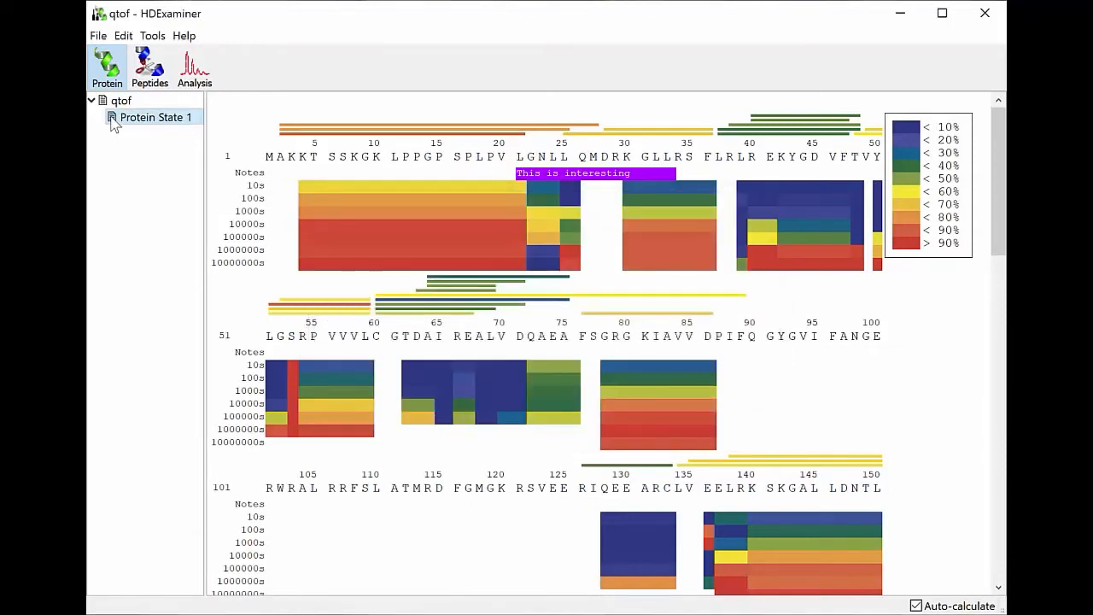
pyautogui.moveTo(114, 124)
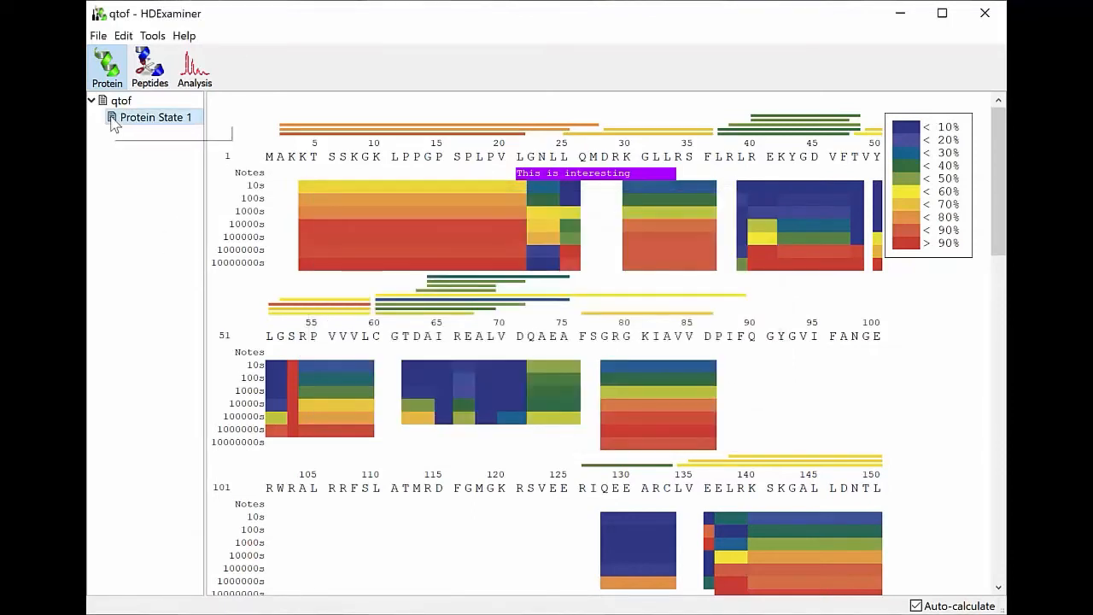
# In the peptides view, add the note "Not sure why this peptide isn't showing up in the data" to the red 2-24 peptide.
pyautogui.click(146, 75)
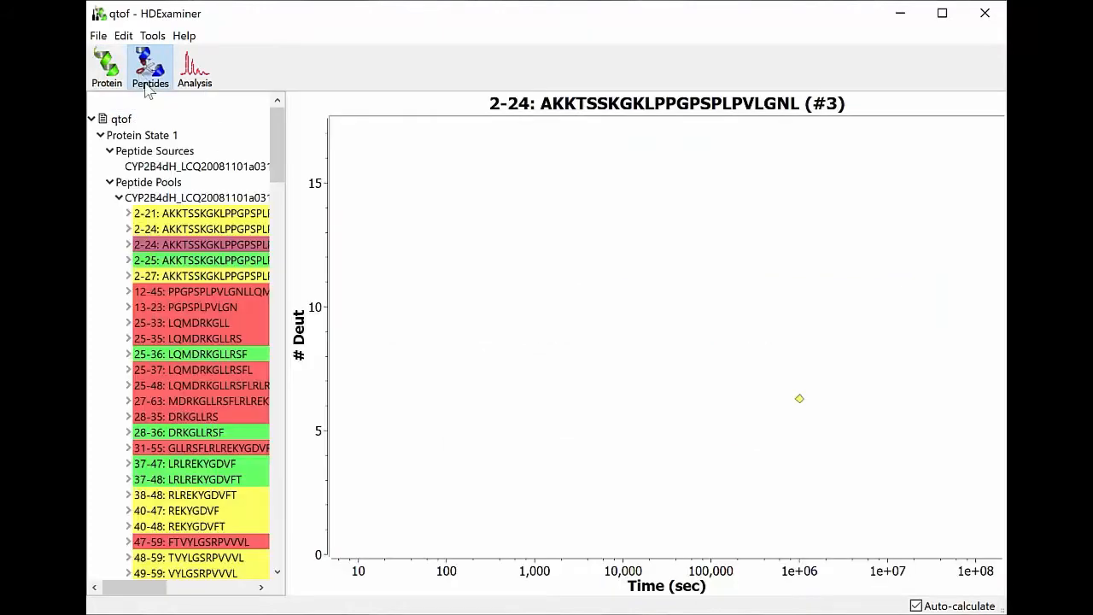
pyautogui.rightClick(148, 245)
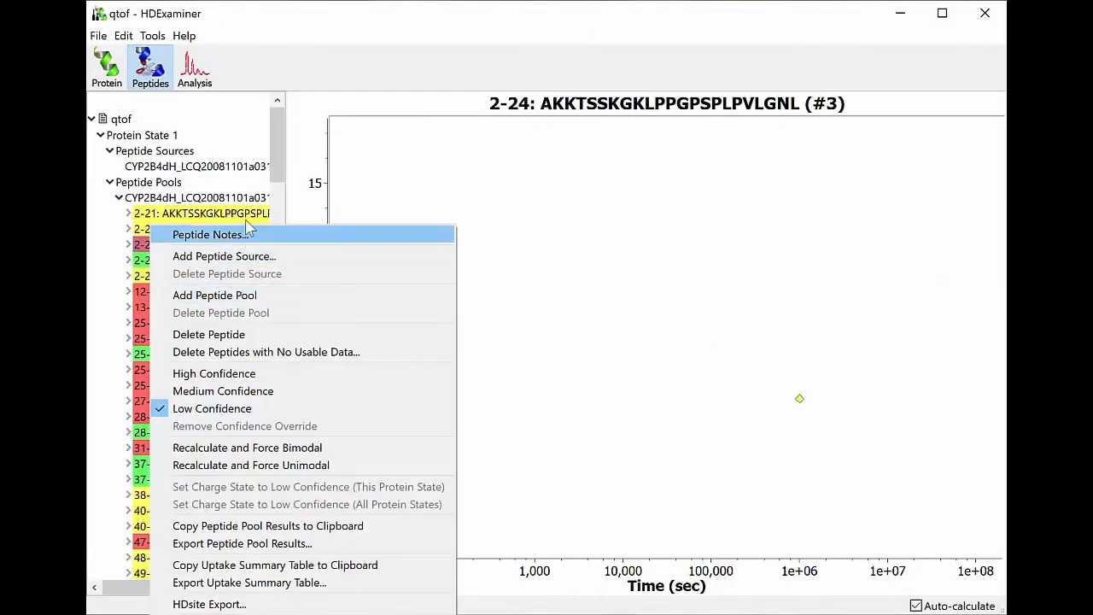
pyautogui.click(230, 243)
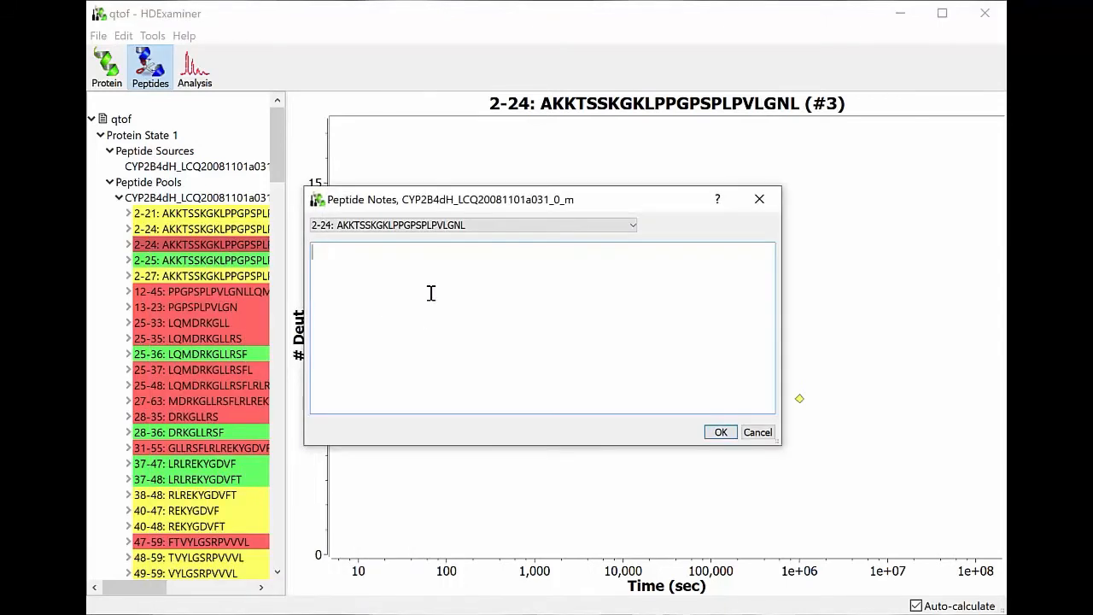
pyautogui.write("Not sure why this peptide isn't s")
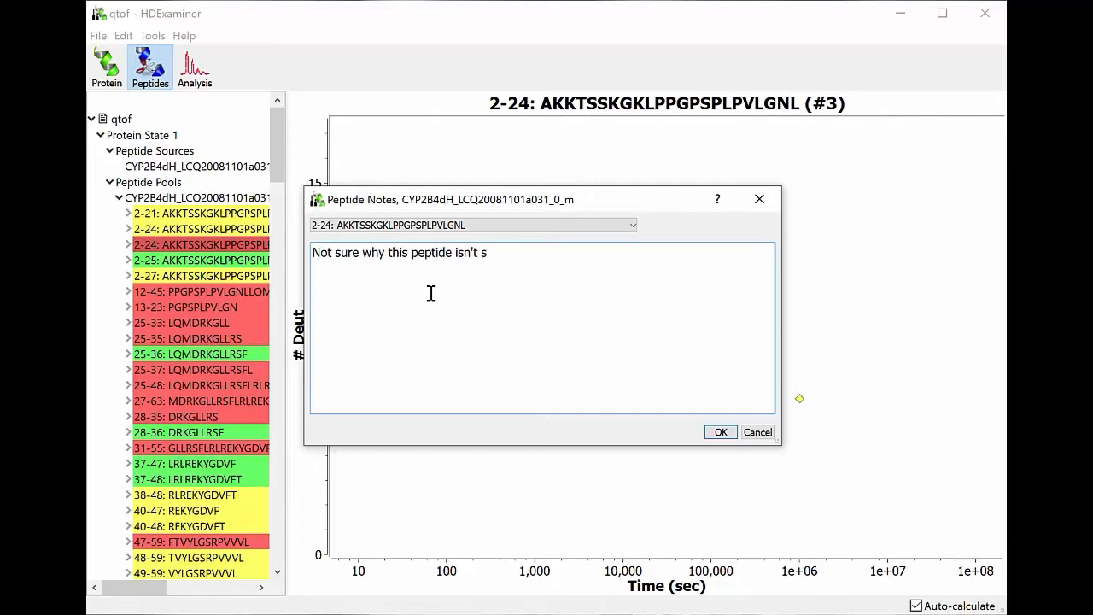
pyautogui.write('howing up in the data')
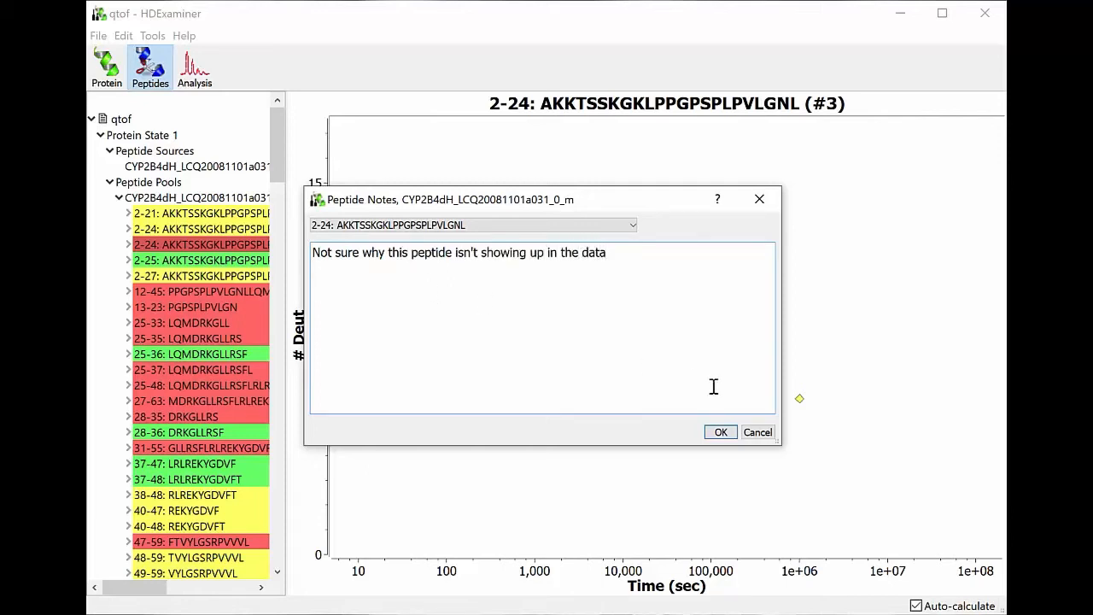
pyautogui.click(720, 432)
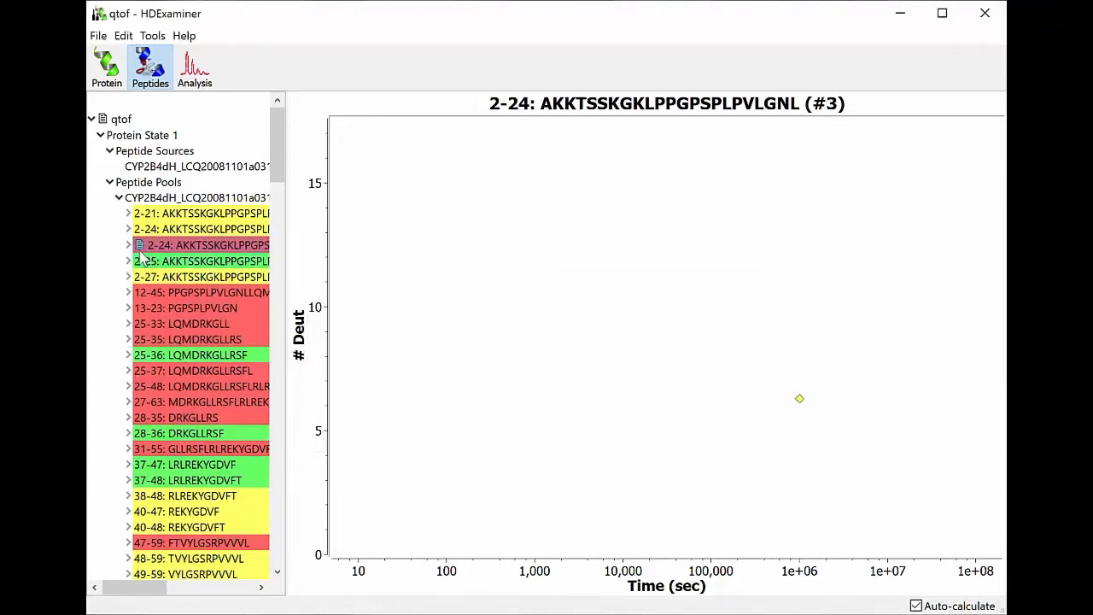
pyautogui.moveTo(139, 255)
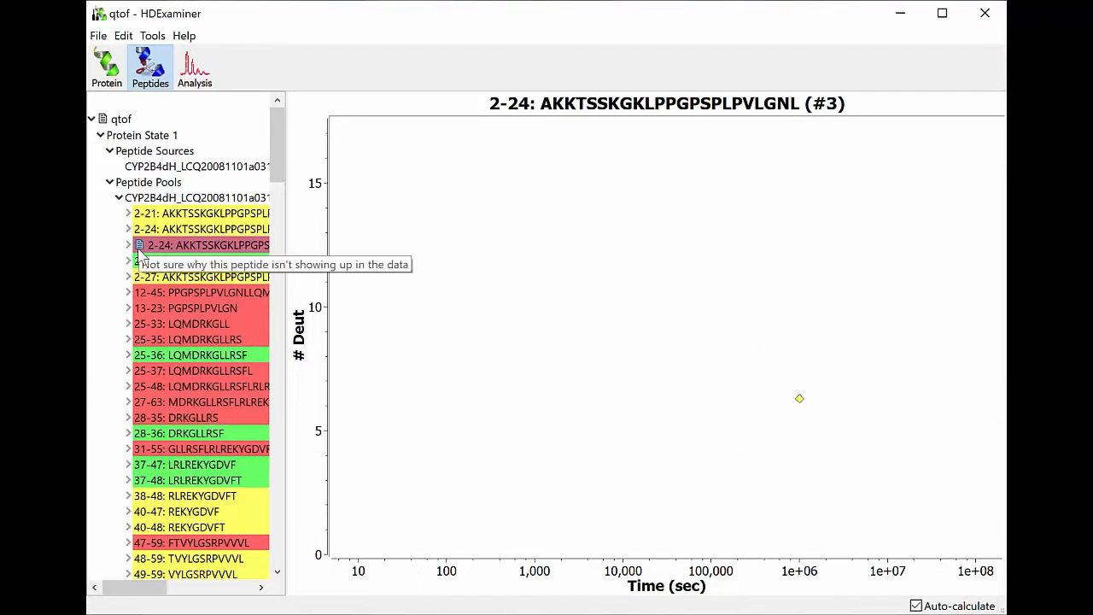
# In the analysis view, add the experiment note "This is a MS experiment" to the 100 sec experiment and return to the protein view.
pyautogui.click(188, 76)
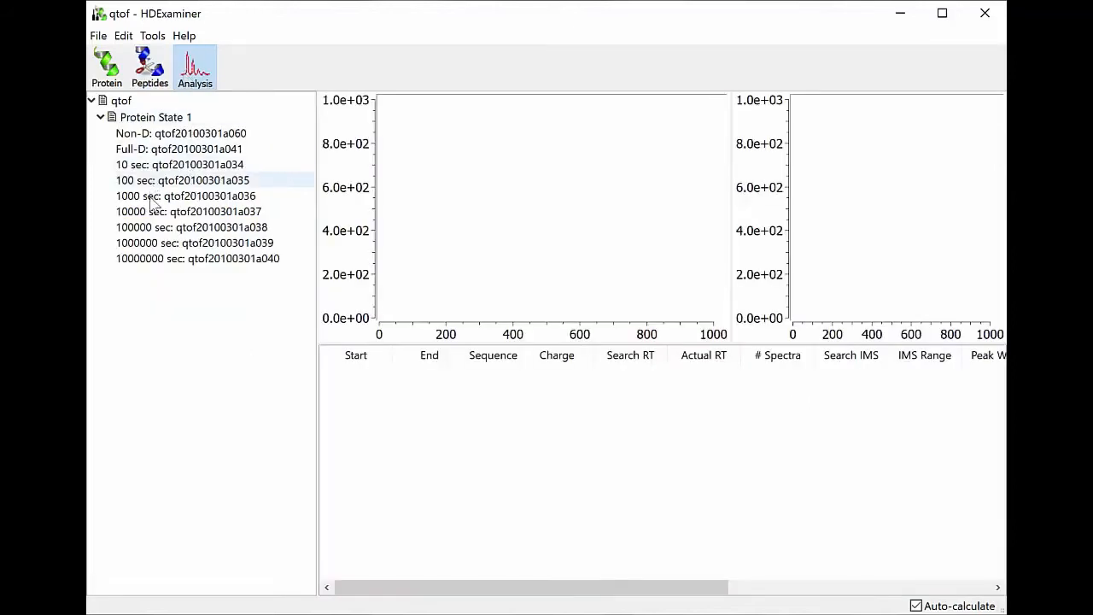
pyautogui.click(155, 183)
pyautogui.rightClick(159, 187)
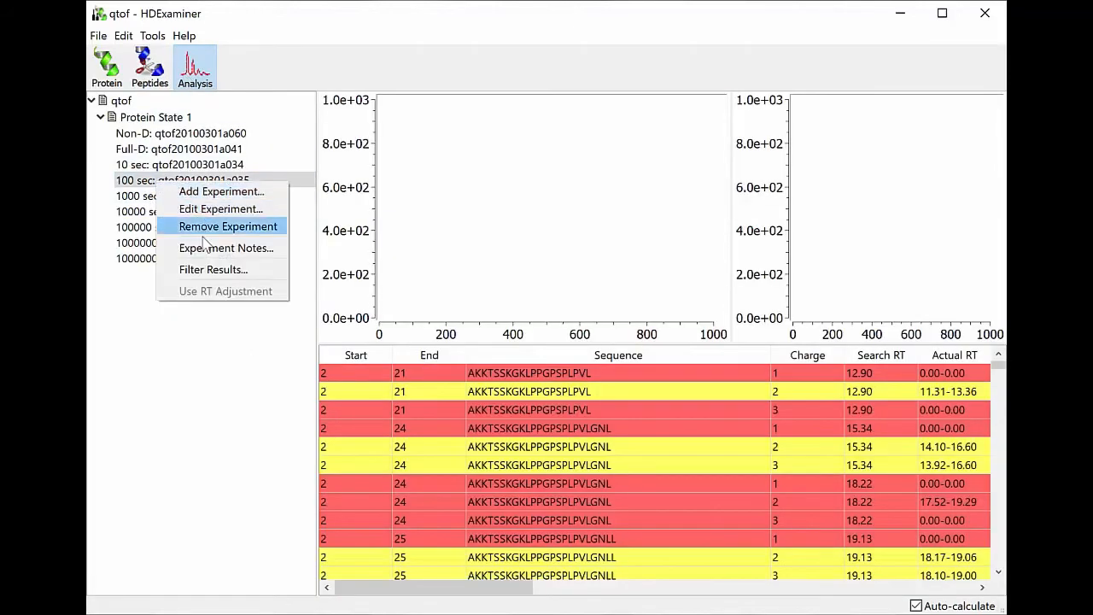
pyautogui.click(203, 242)
pyautogui.rightClick(196, 180)
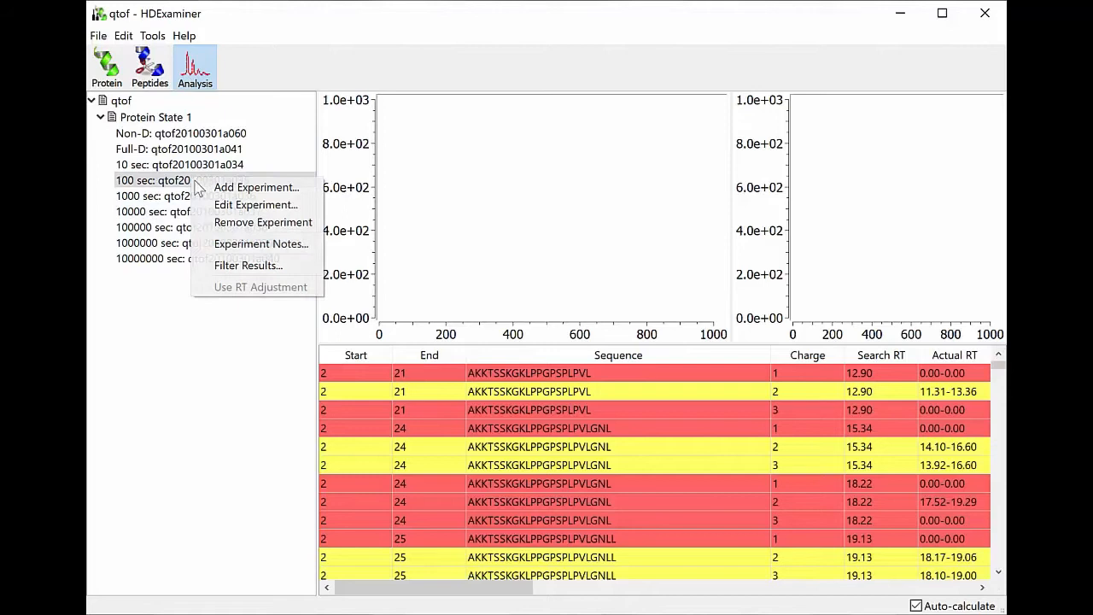
pyautogui.click(228, 243)
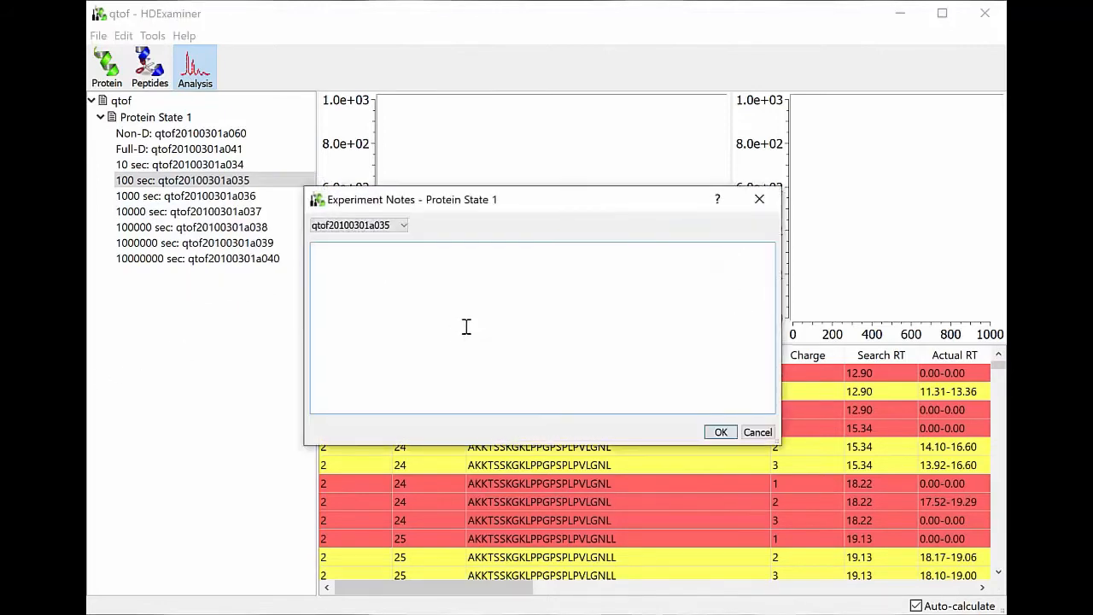
pyautogui.write('This is a MS experiment')
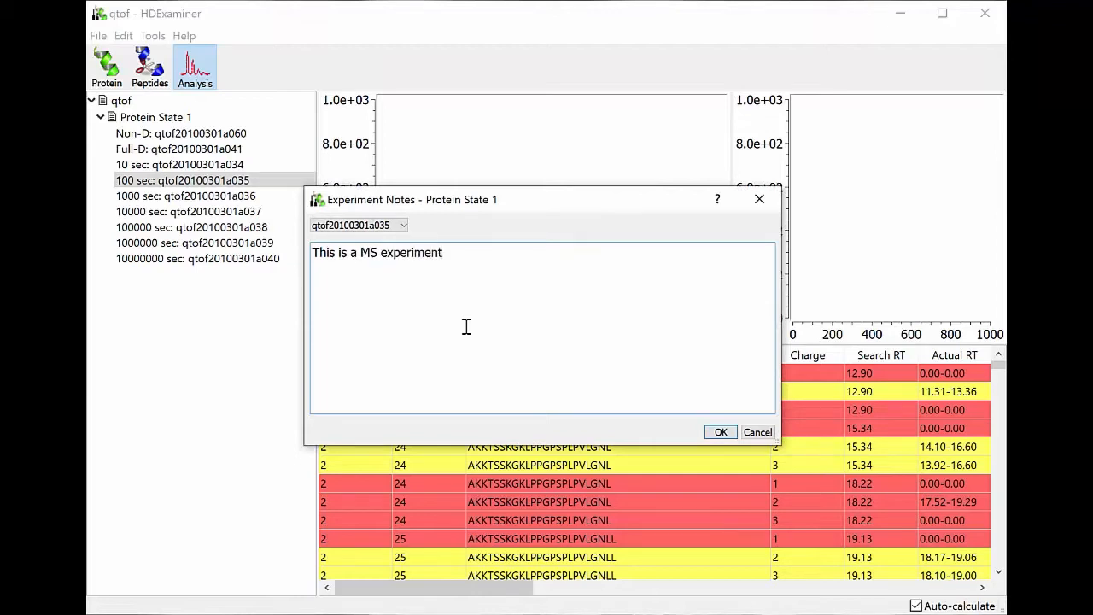
pyautogui.click(721, 433)
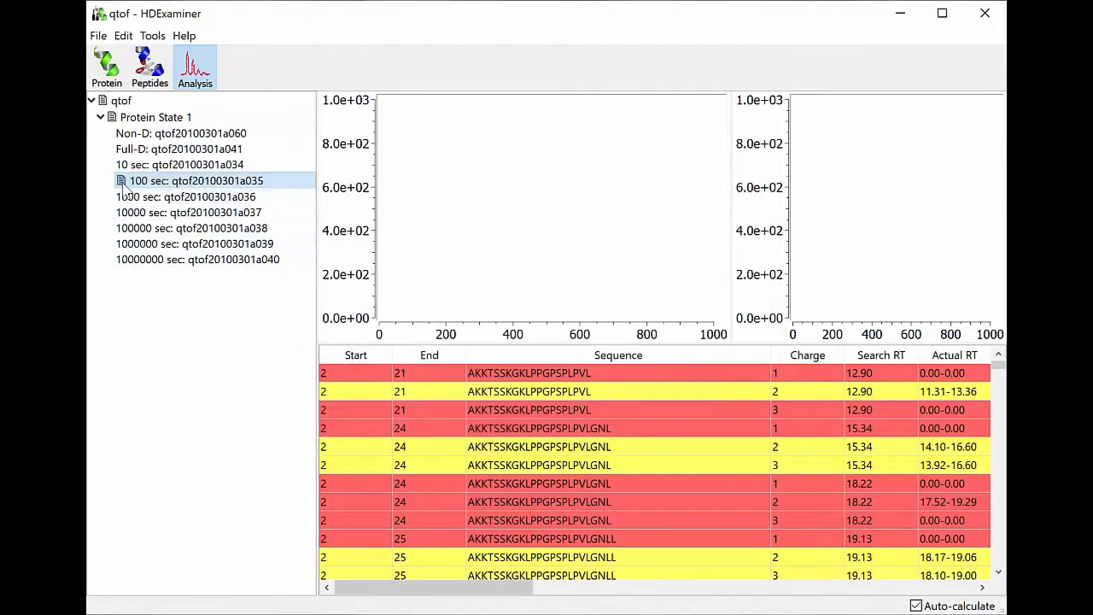
pyautogui.moveTo(123, 183)
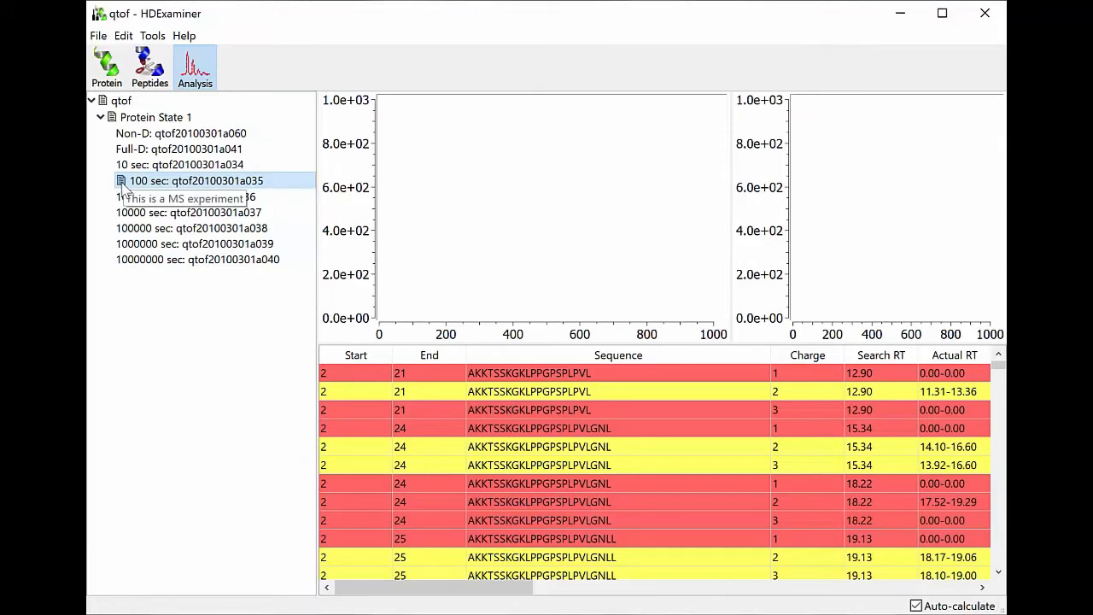
pyautogui.click(96, 72)
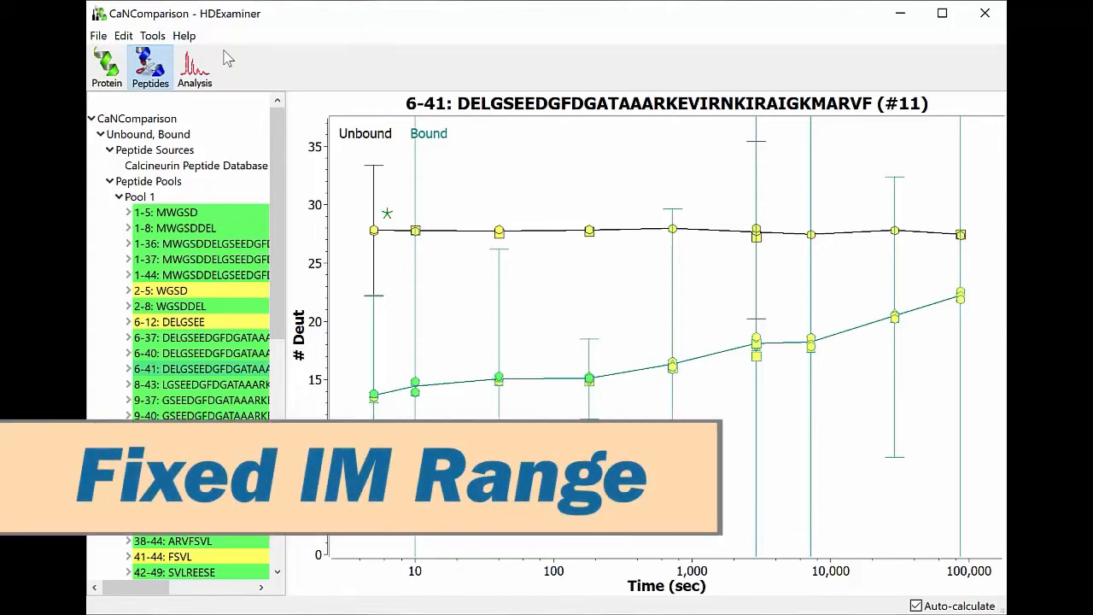
# In the CaNComparison project's ion mobility calculation options, select the fixed IM window.
pyautogui.click(152, 35)
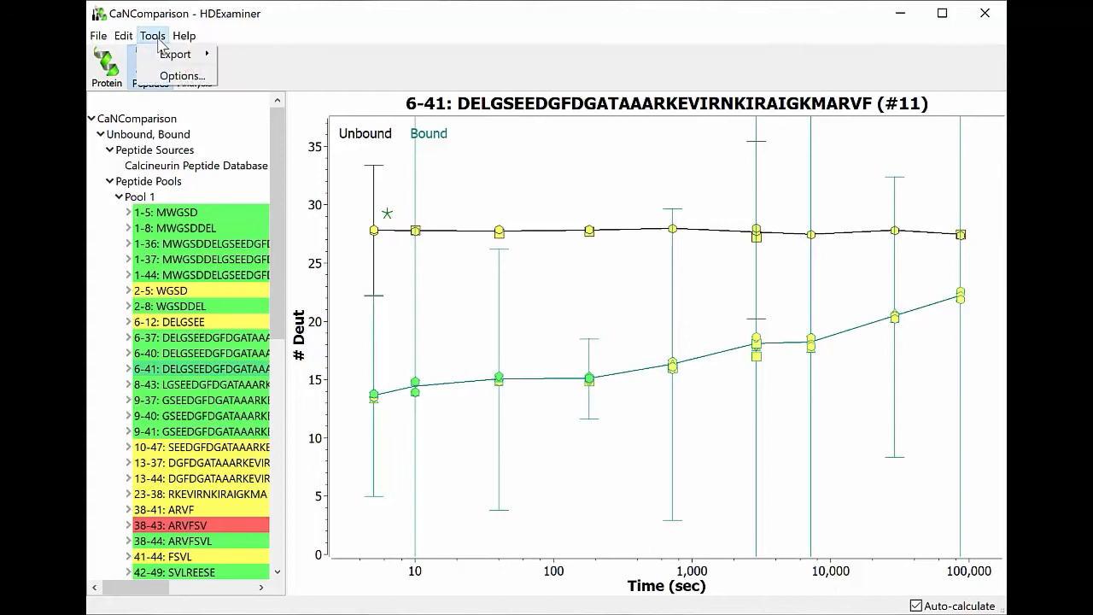
pyautogui.click(171, 73)
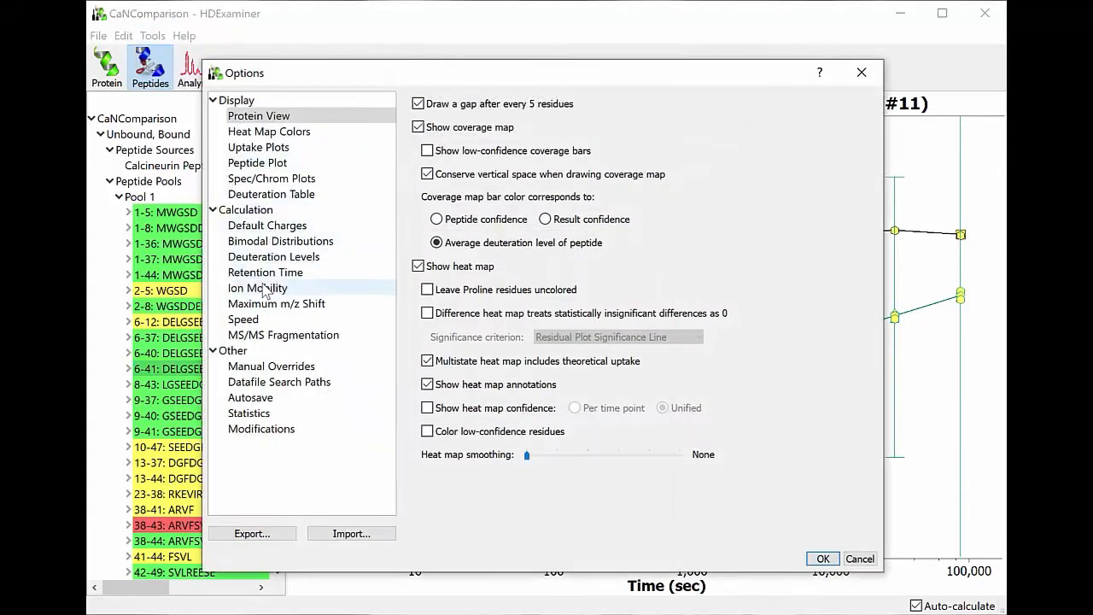
pyautogui.click(258, 288)
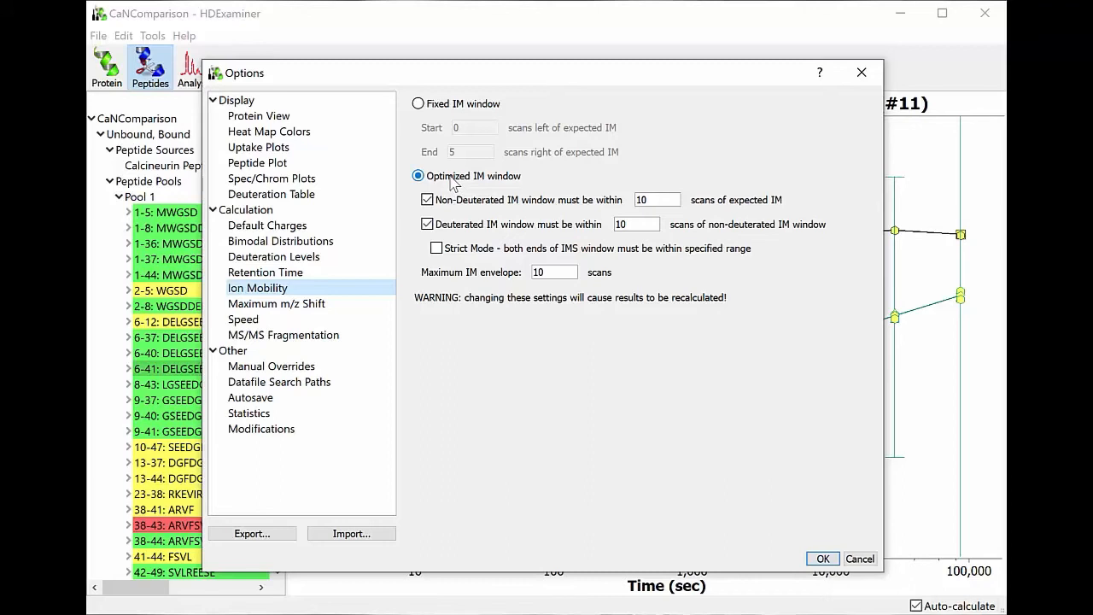
pyautogui.click(475, 104)
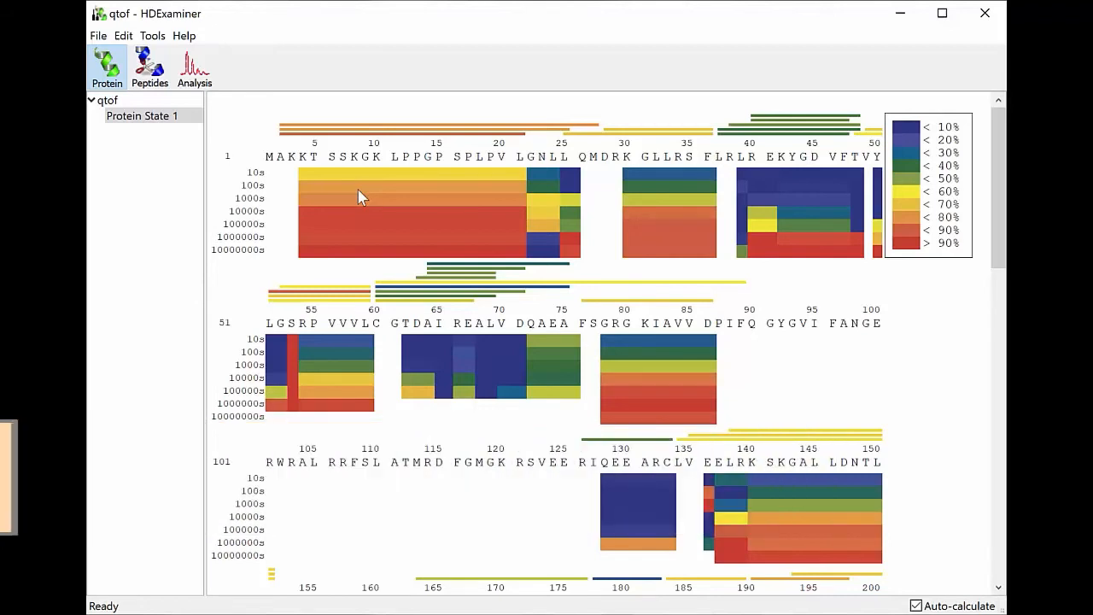
# Turn on unified heat map confidence for the qtof project and refresh the heat map.
pyautogui.rightClick(385, 198)
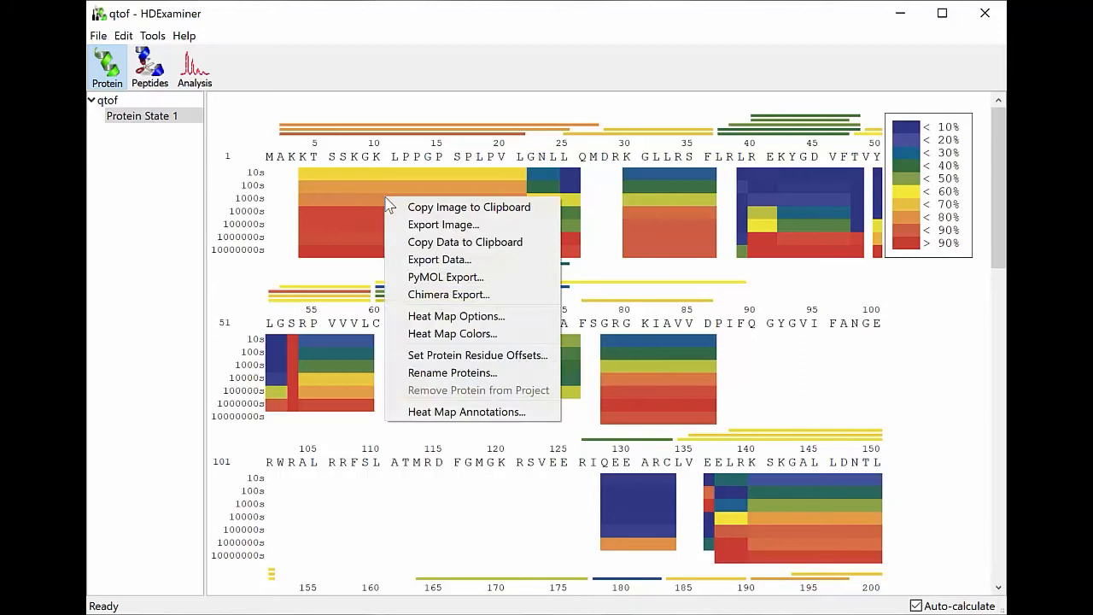
pyautogui.click(461, 316)
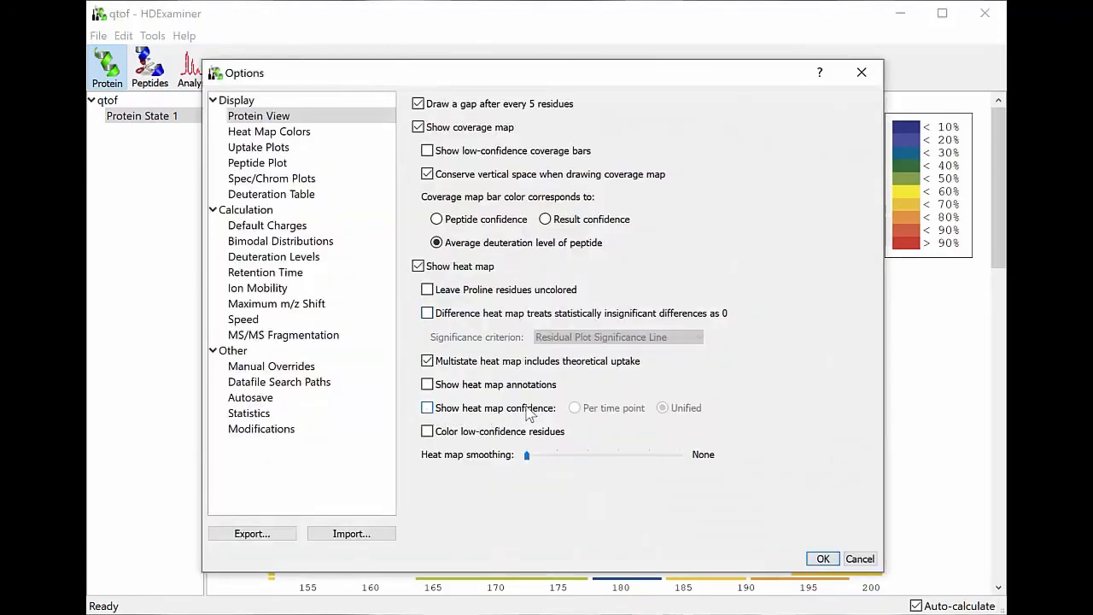
pyautogui.click(428, 409)
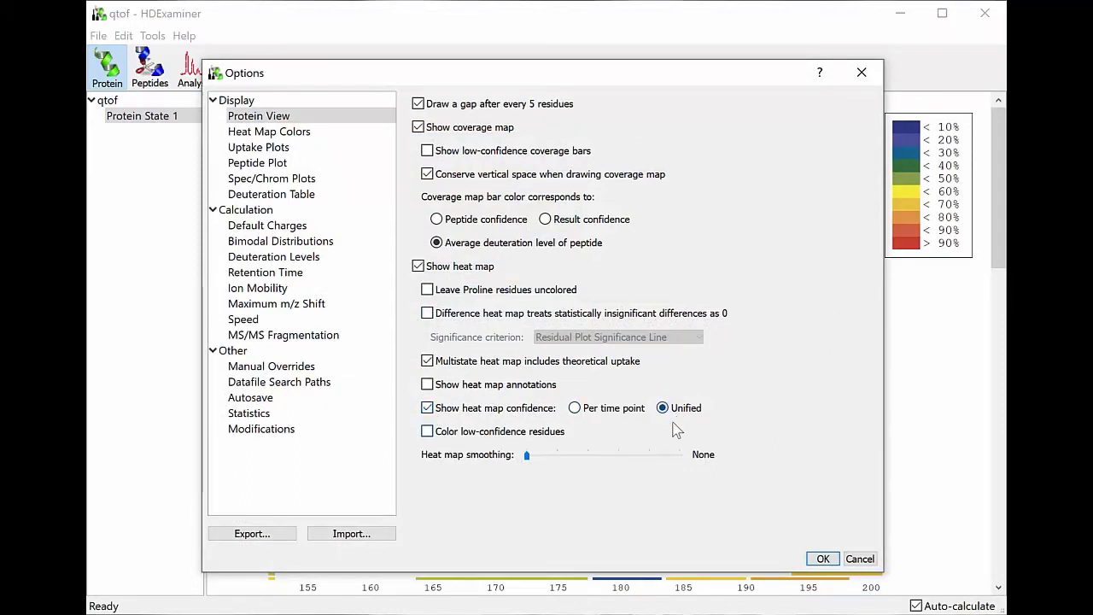
pyautogui.click(823, 559)
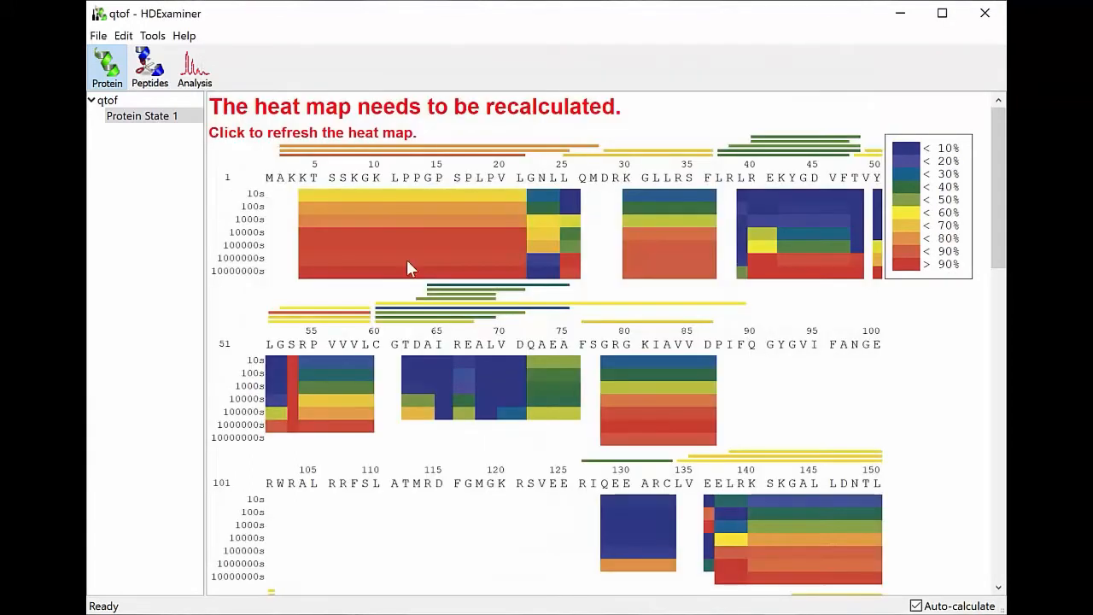
pyautogui.click(339, 116)
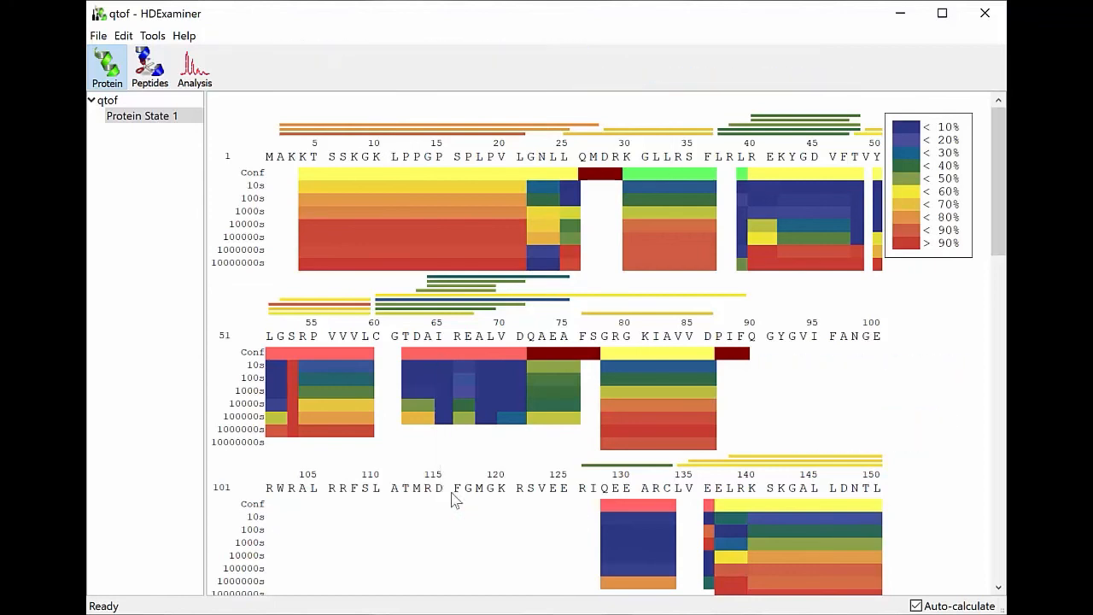
# Switch the heat map confidence display to per time point and inspect the confidence rows along the sequence.
pyautogui.rightClick(588, 394)
pyautogui.click(634, 506)
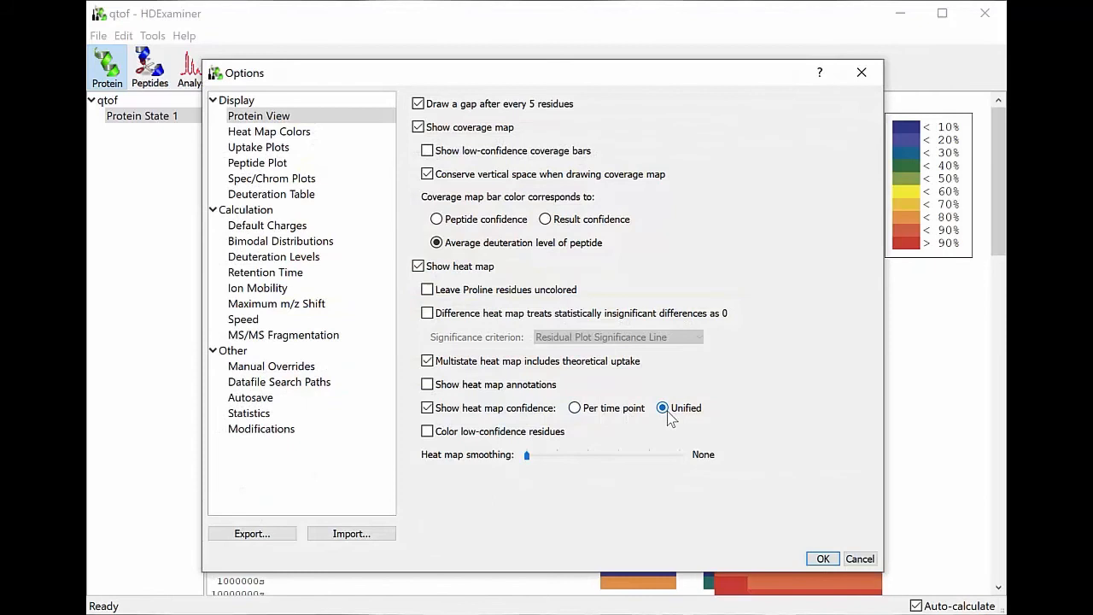
pyautogui.click(615, 410)
pyautogui.click(823, 559)
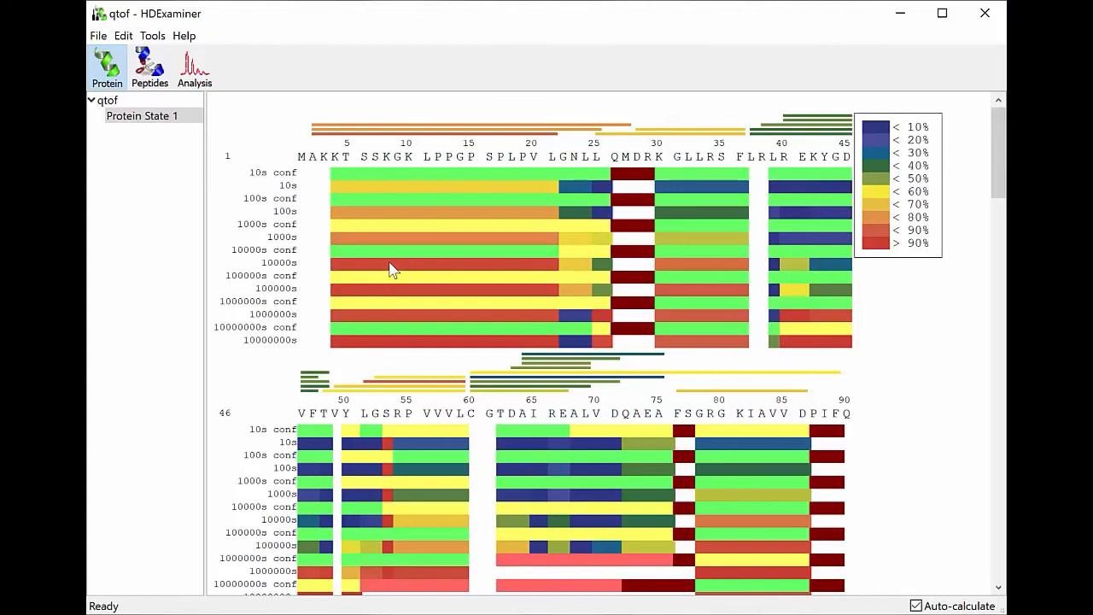
pyautogui.scroll(-3, 431, 272)
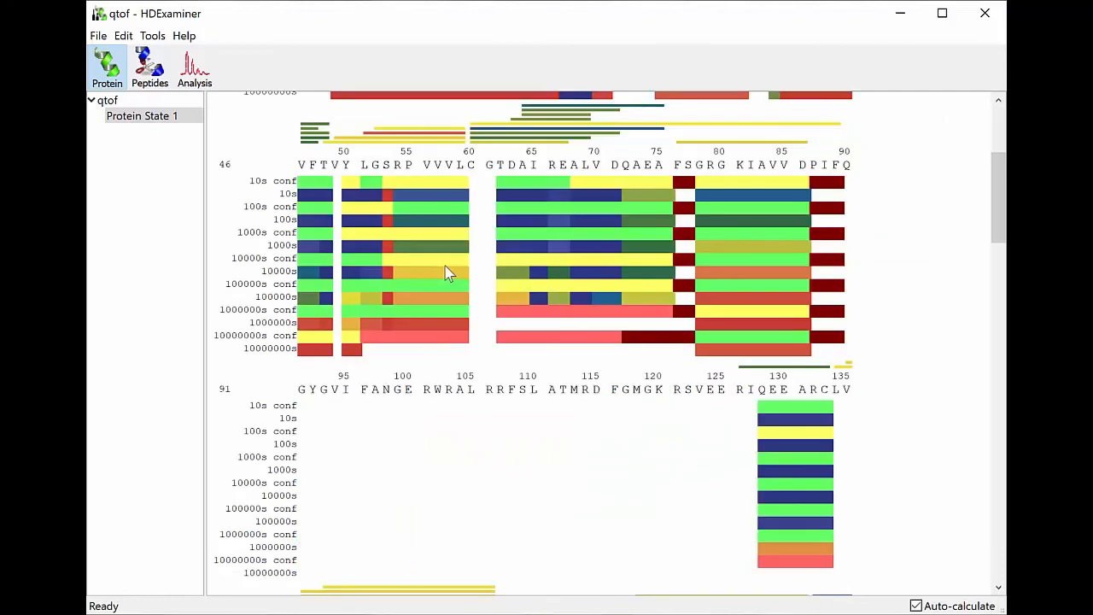
pyautogui.scroll(3, 451, 272)
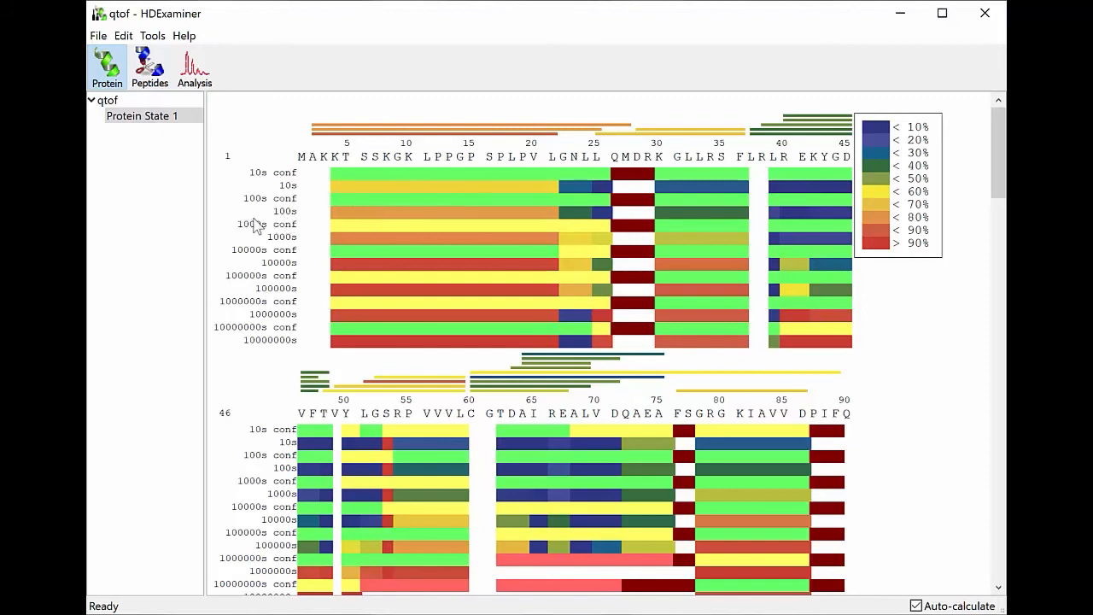
# Set the heat map confidence display back to unified and recalculate the heat map.
pyautogui.rightClick(474, 307)
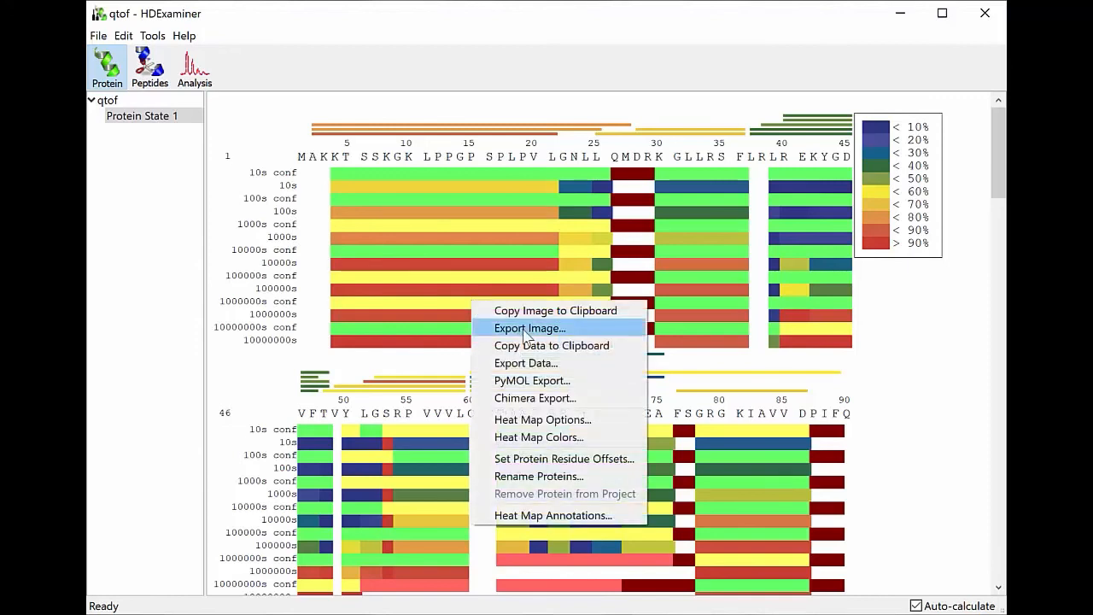
pyautogui.click(538, 420)
pyautogui.click(686, 410)
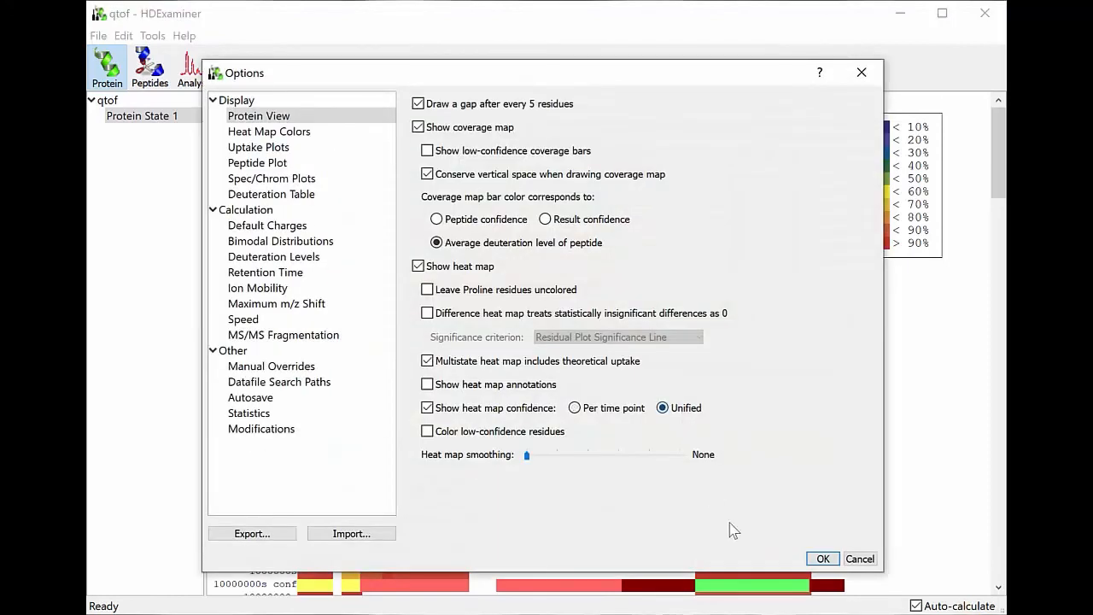
pyautogui.click(822, 559)
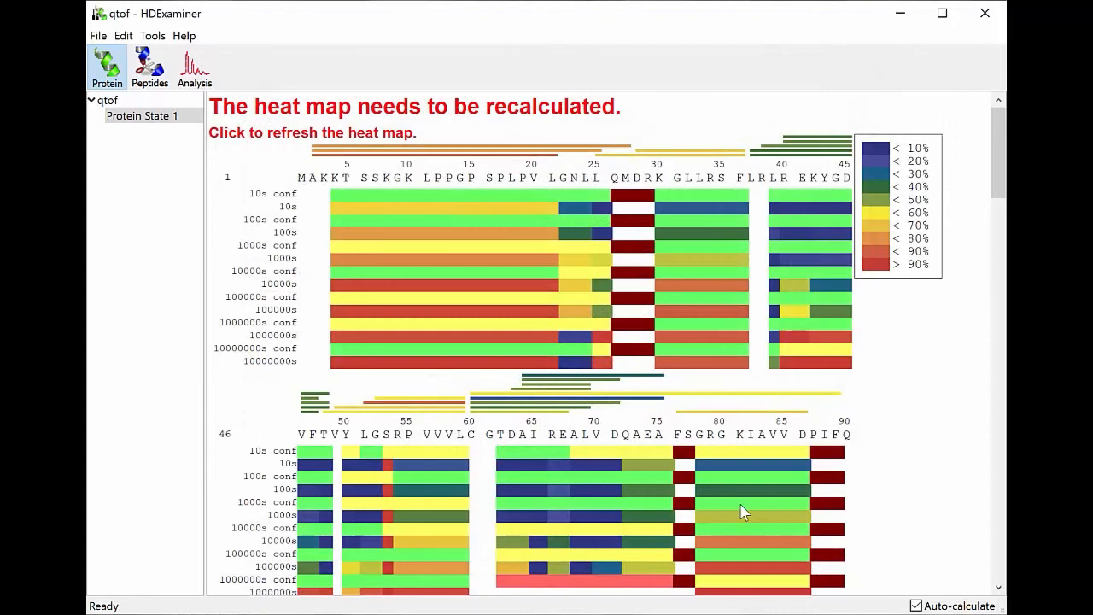
pyautogui.click(369, 134)
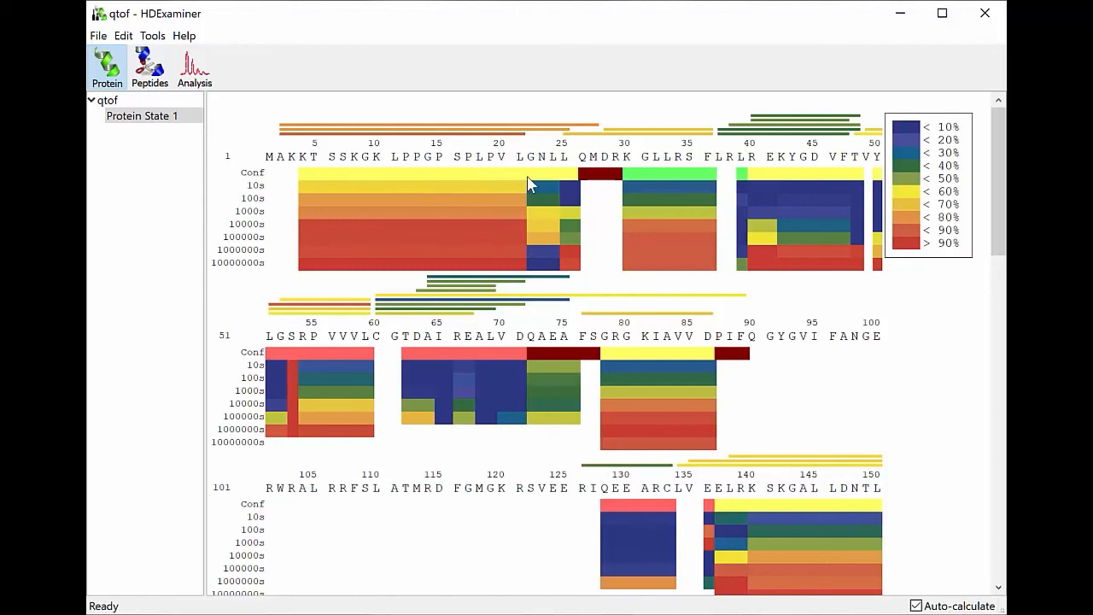
# Set heat map confidence to per time point again and compare the confidence rows with the colored residues between residues 1 and 135.
pyautogui.rightClick(422, 258)
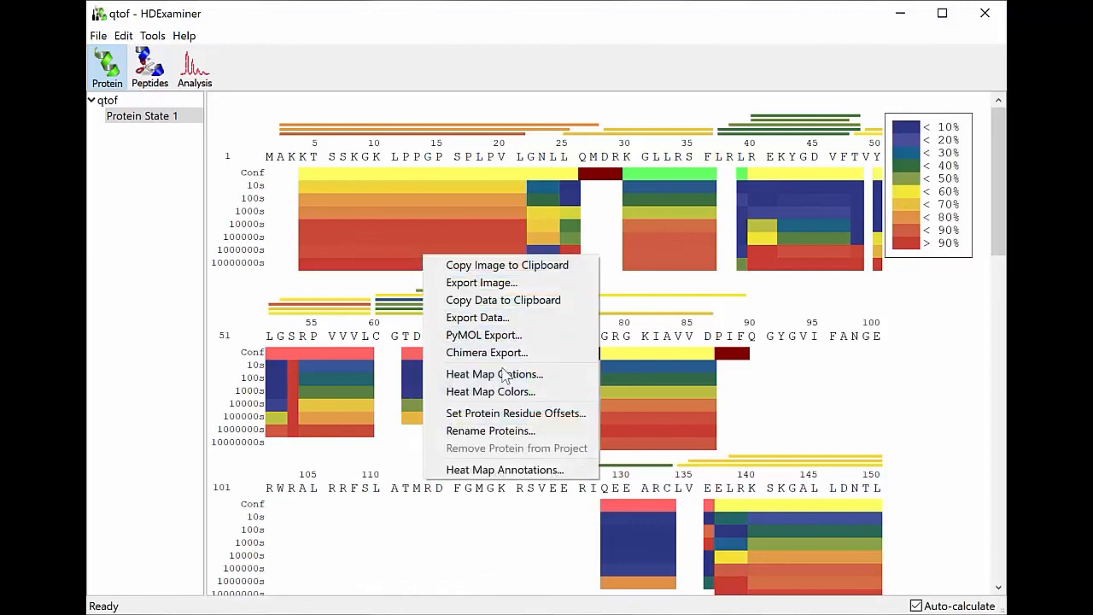
pyautogui.click(472, 373)
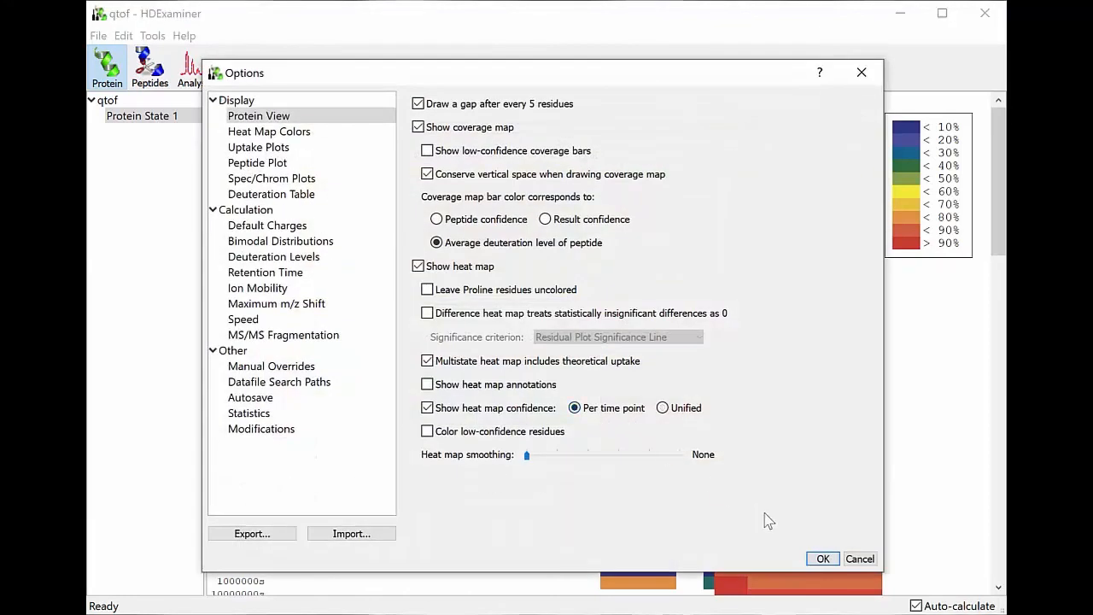
pyautogui.click(822, 559)
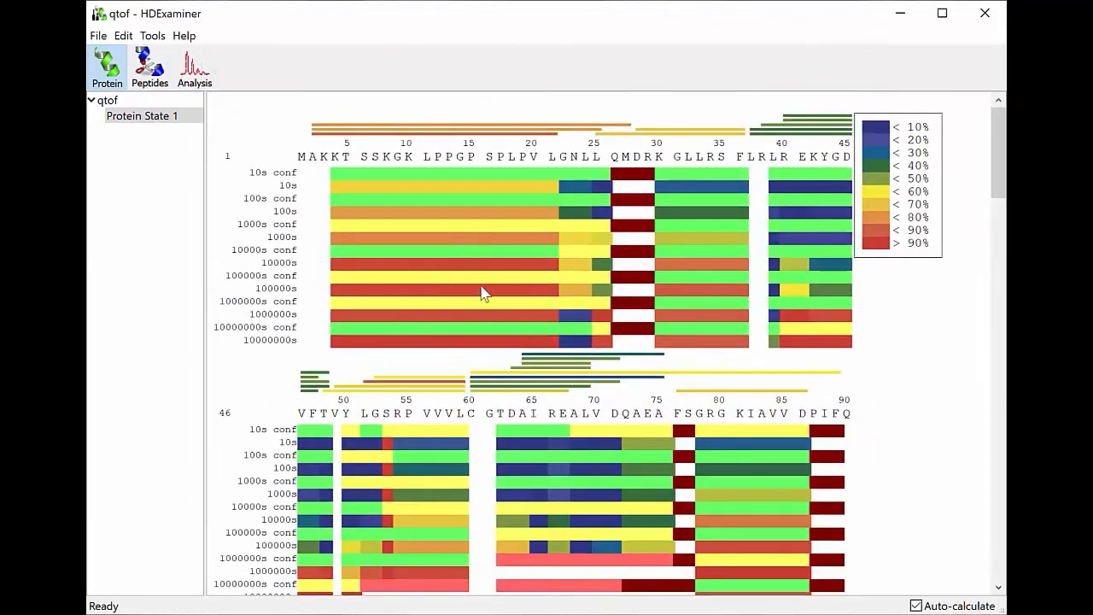
pyautogui.scroll(-3, 608, 299)
pyautogui.scroll(3, 609, 299)
pyautogui.scroll(-3, 724, 424)
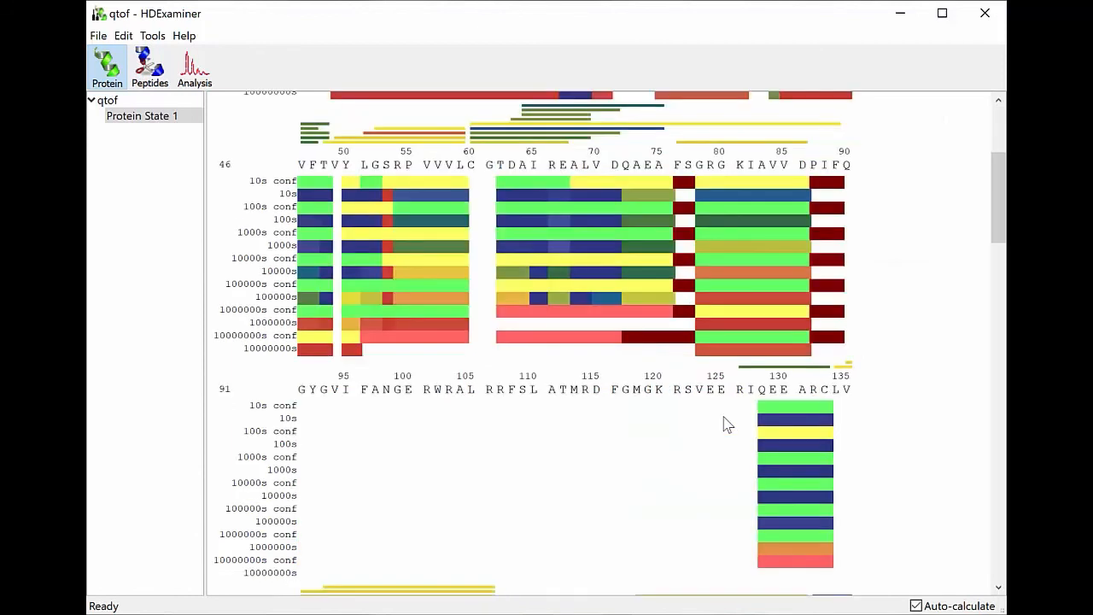
pyautogui.scroll(3, 723, 422)
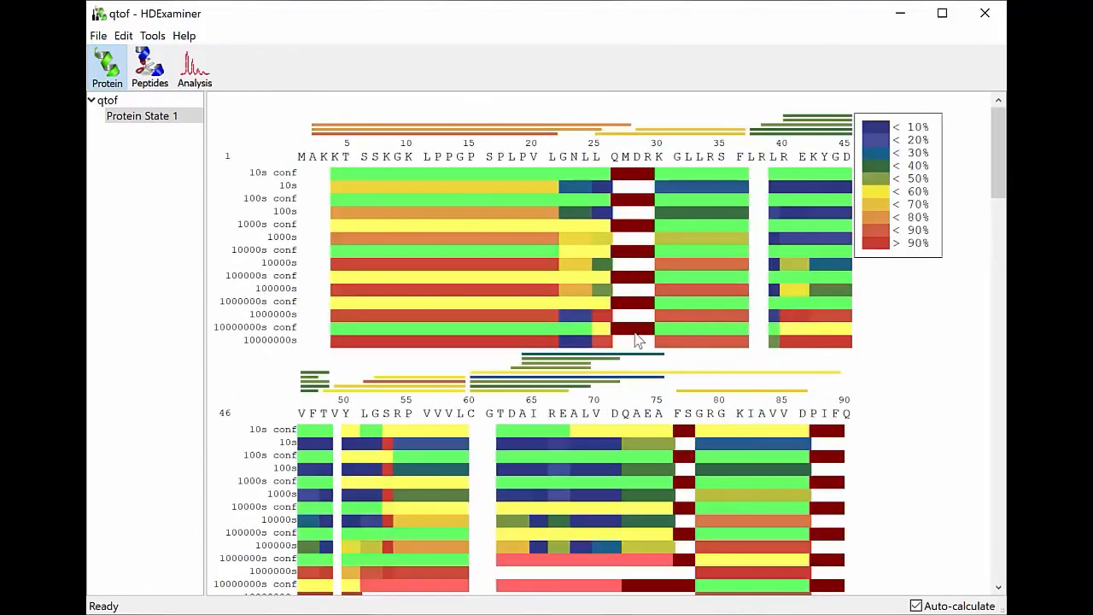
pyautogui.scroll(-3, 640, 342)
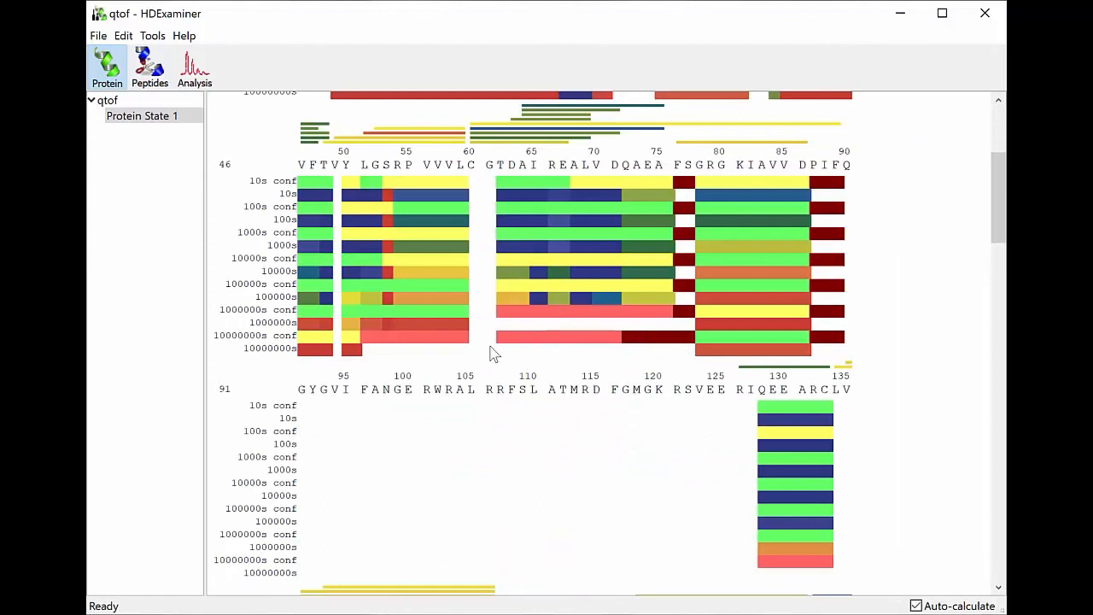
pyautogui.scroll(3, 683, 365)
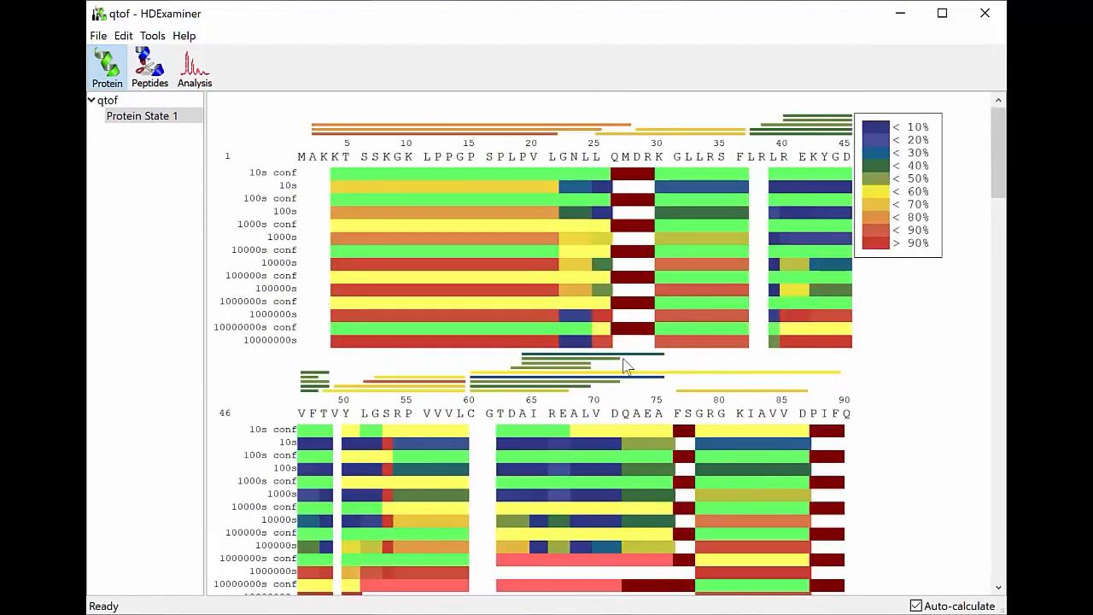
# Try to enable coloring of low-confidence residues, decline the change, and apply the heat map options with unified confidence.
pyautogui.rightClick(554, 364)
pyautogui.click(623, 492)
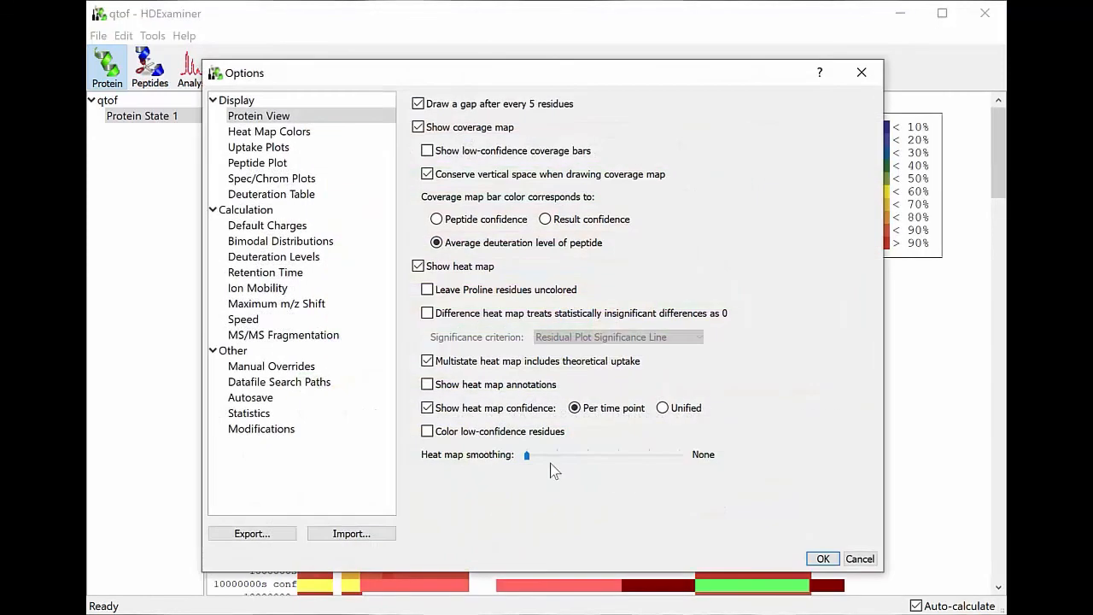
pyautogui.click(466, 433)
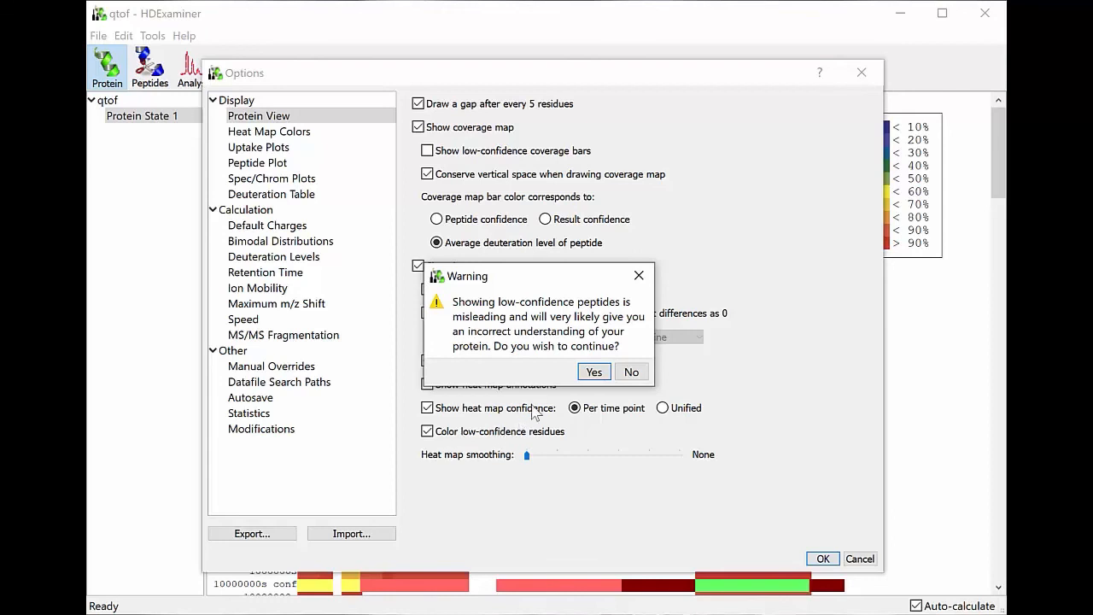
pyautogui.click(630, 372)
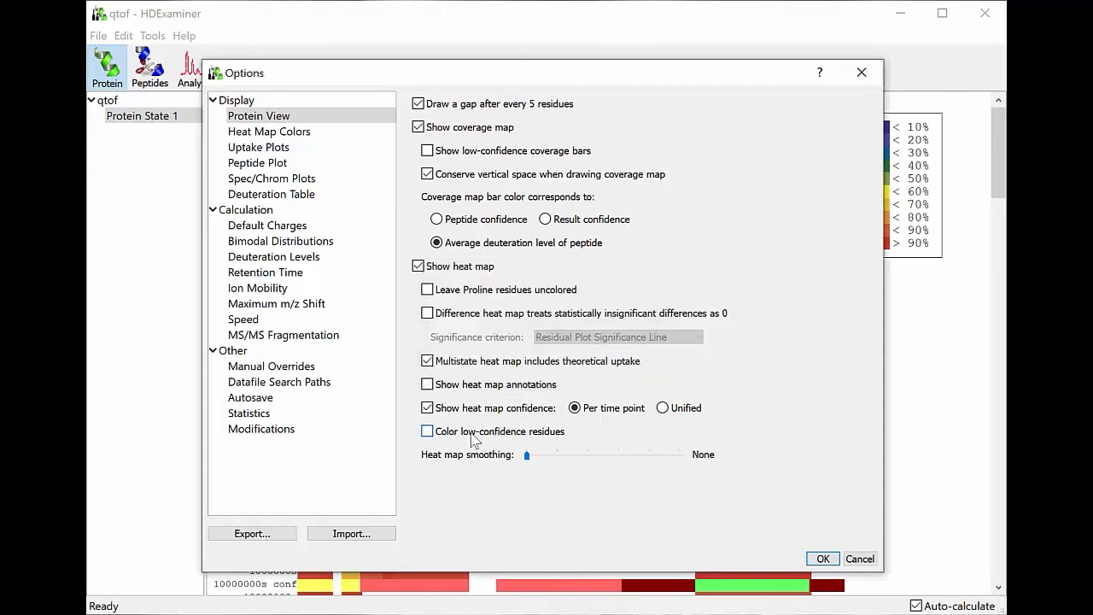
pyautogui.click(820, 558)
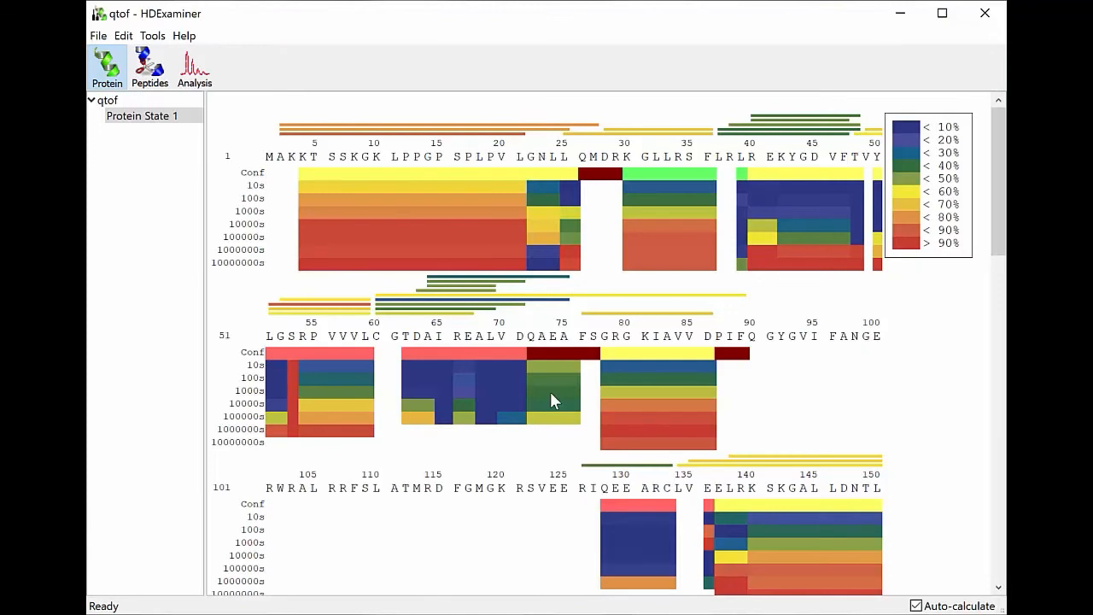